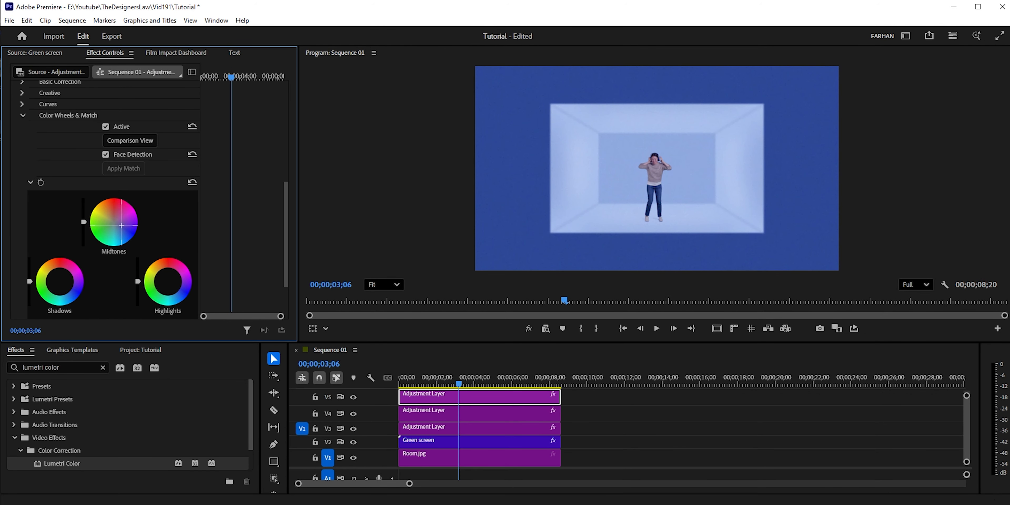
drag(122, 225, 125, 221)
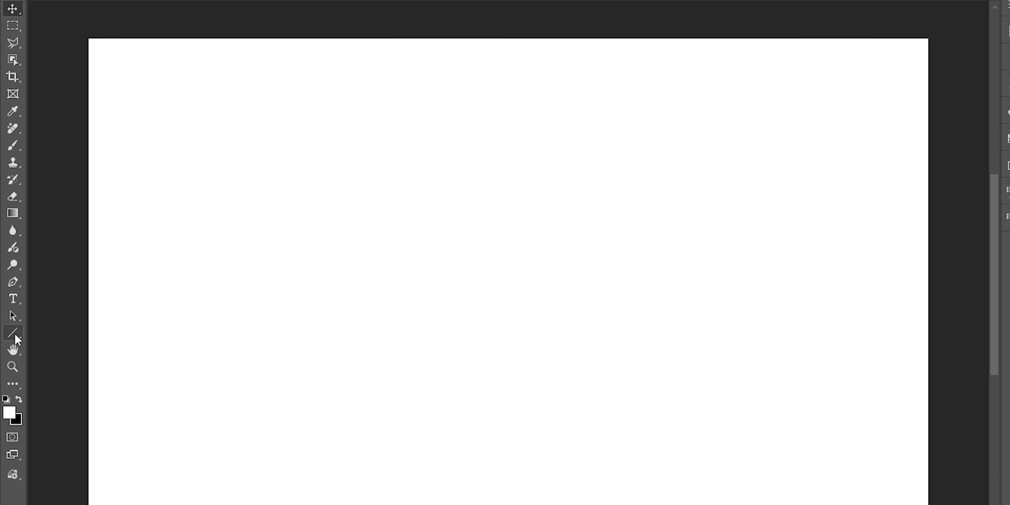
Step: Switch to Photoshop and draw an unfilled rectangle about 943 × 570 px with a 1 px stroke on the white canvas
right_click(11, 318)
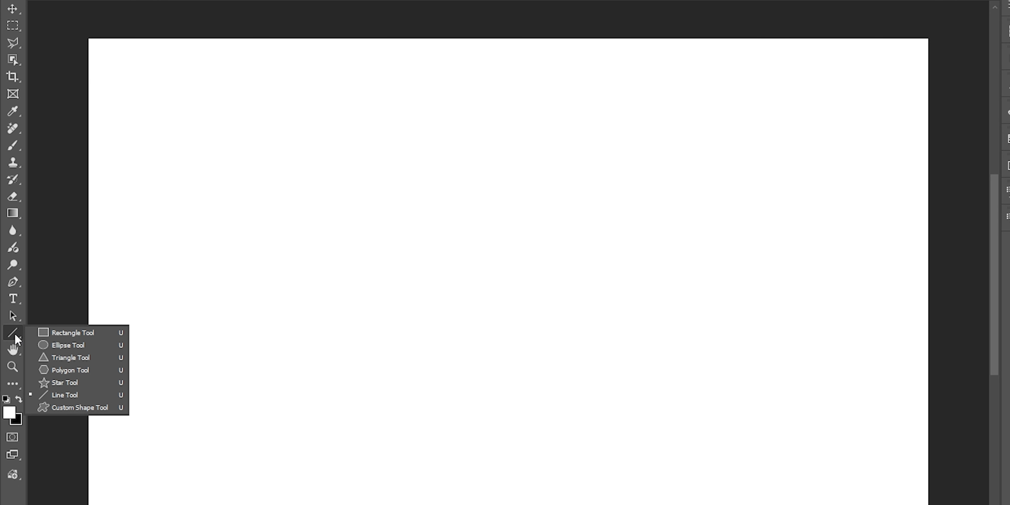
click(53, 333)
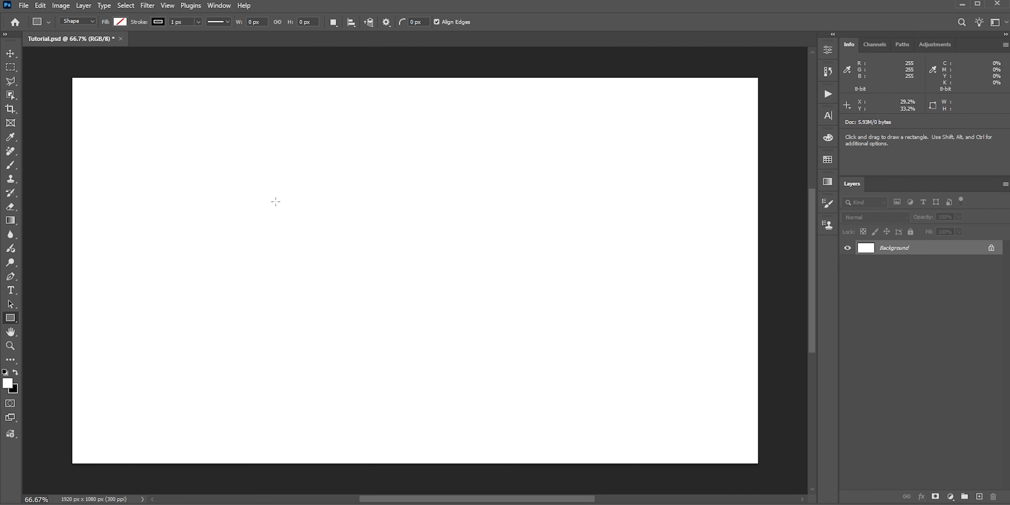
drag(278, 191, 589, 366)
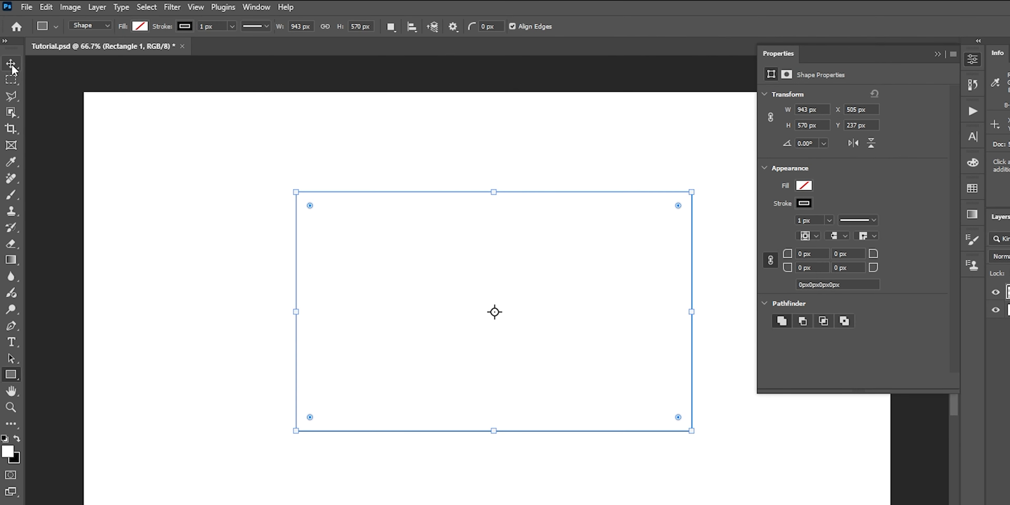
Step: Centre the rectangle horizontally and vertically on the canvas and deselect
click(12, 65)
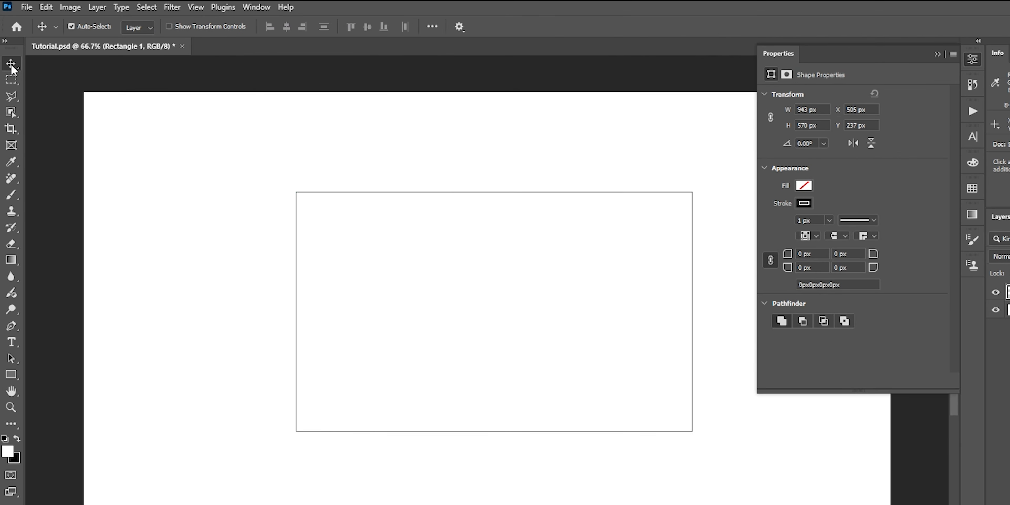
key(ctrl+a)
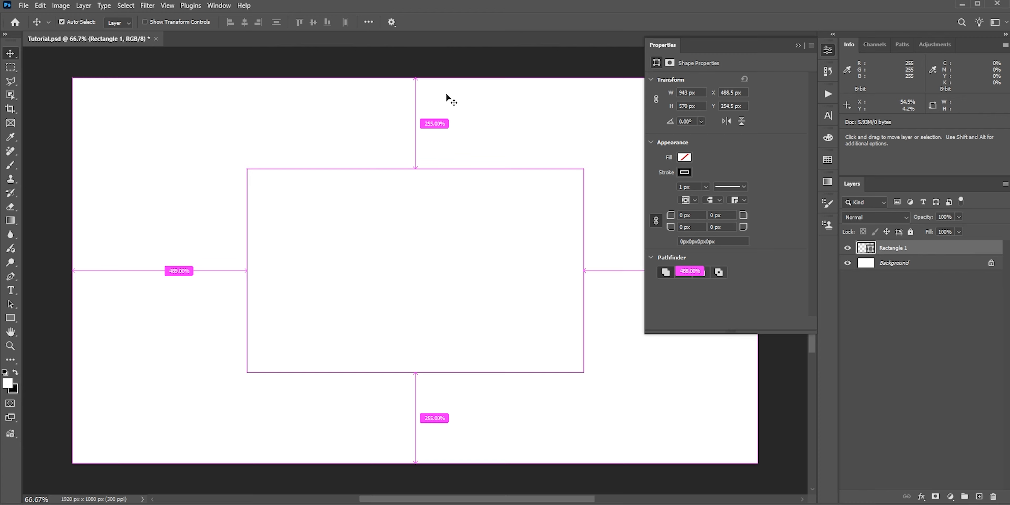
key(ctrl+d)
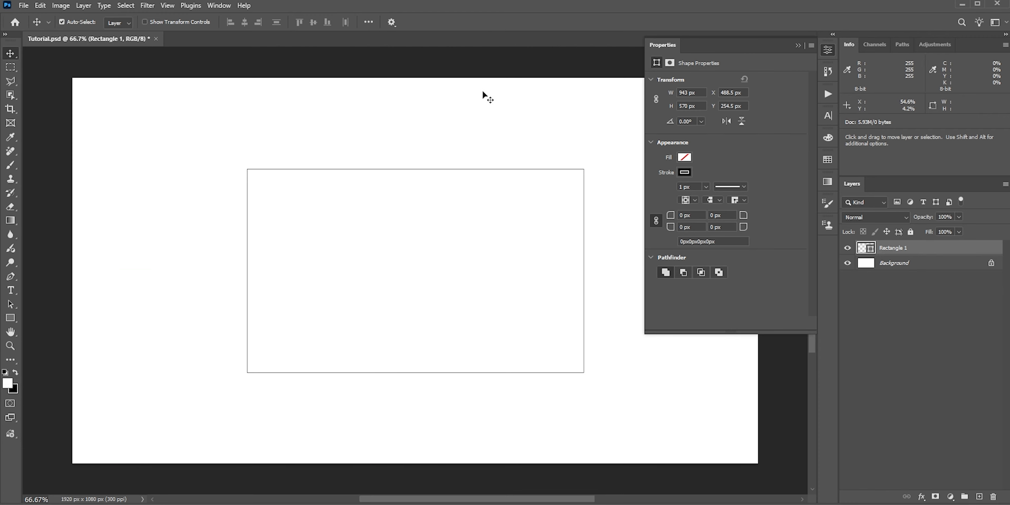
click(938, 53)
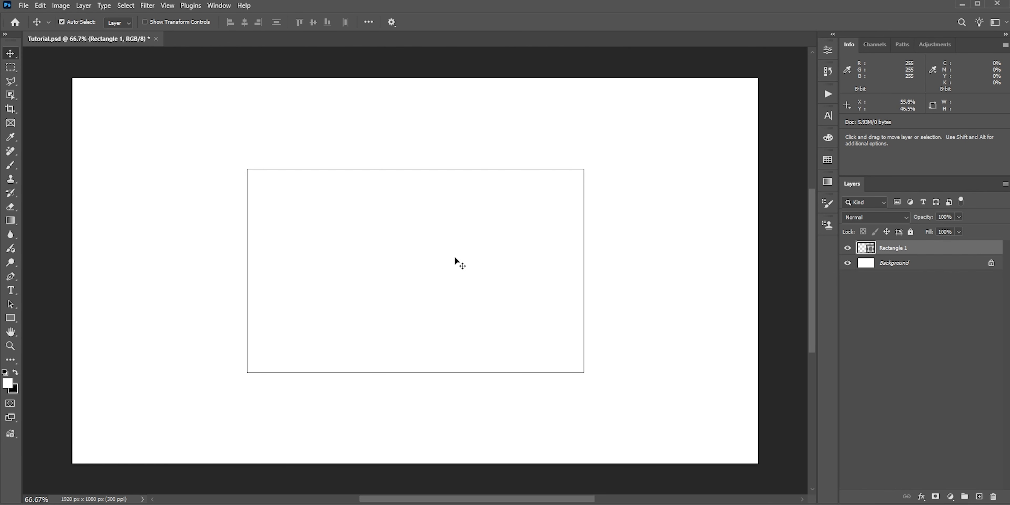
Step: Duplicate the rectangle and scale the copy about its centre to roughly half size inside the original
key(ctrl+j)
key(ctrl+t)
drag(584, 169, 508, 214)
click(529, 23)
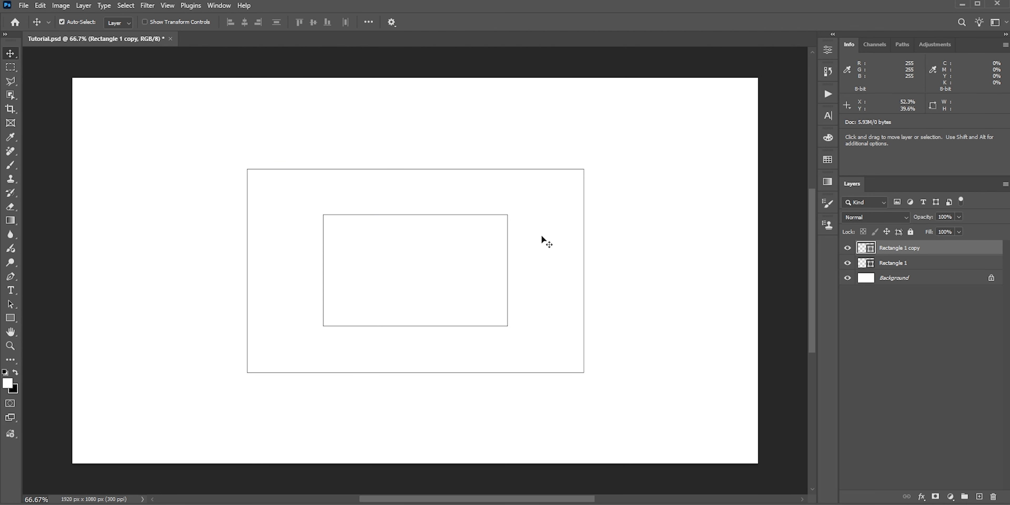
Step: With the Pen tool, draw separate straight paths joining the two upper corners of the outer rectangle to those of the inner one
click(10, 276)
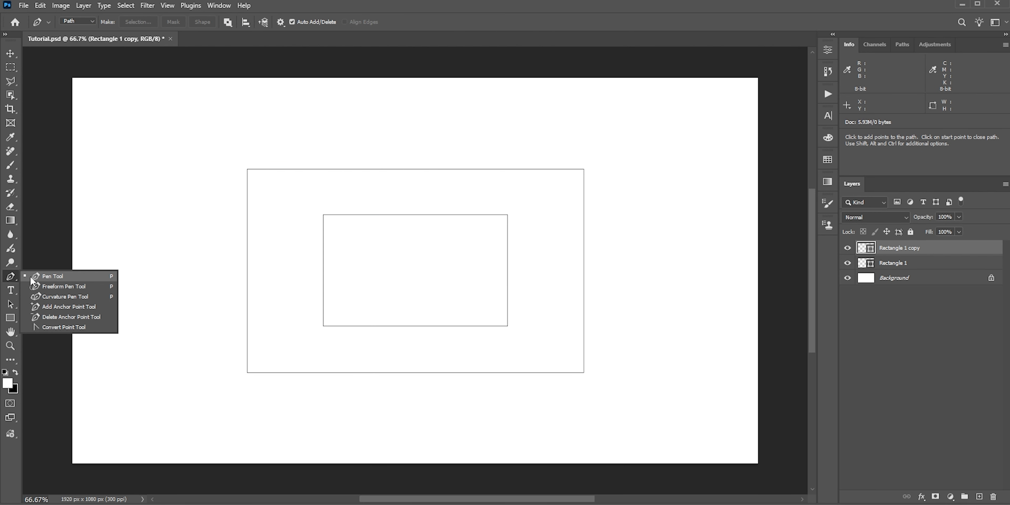
click(45, 277)
scroll(325, 214, up, 8)
drag(326, 222, 330, 245)
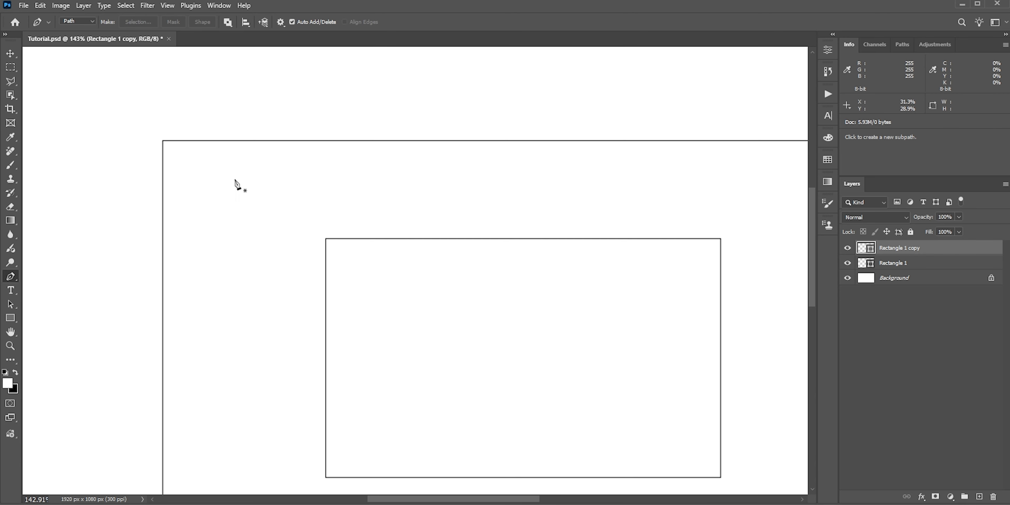
scroll(170, 147, down, 4)
click(166, 143)
click(276, 210)
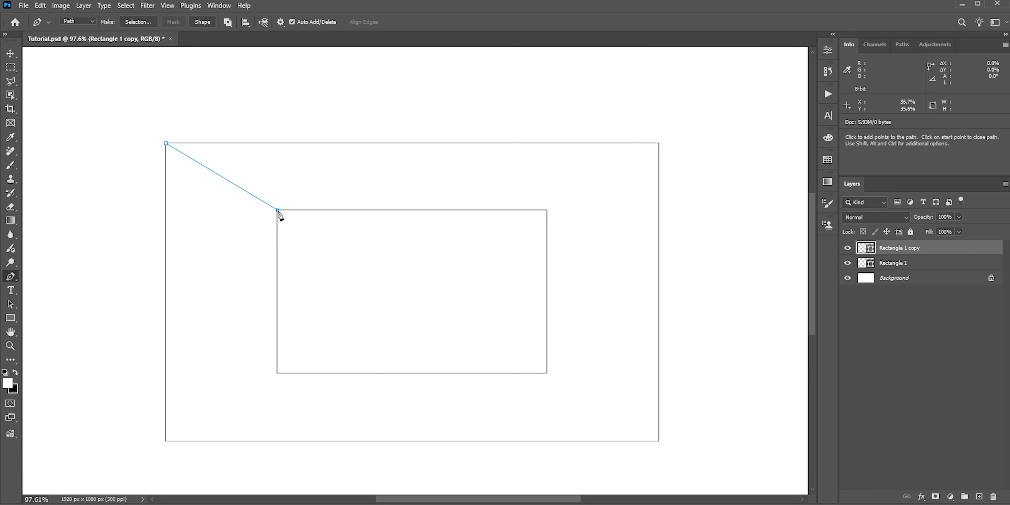
click(547, 210)
click(658, 143)
key(Escape)
Step: Draw two more straight paths connecting the lower corners of the inner rectangle to the outer rectangle's lower corners
drag(547, 373, 521, 312)
click(521, 312)
click(633, 380)
key(Escape)
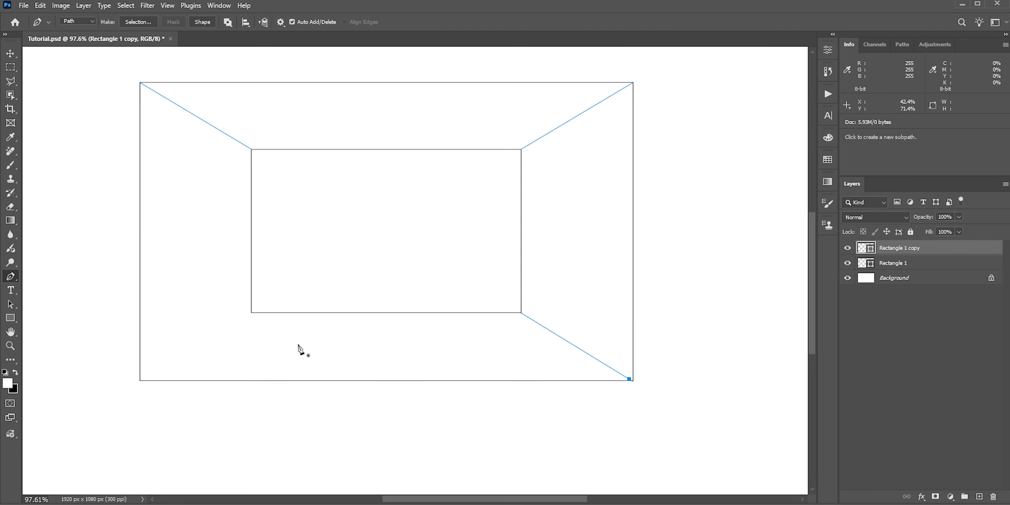
click(251, 312)
click(139, 381)
drag(140, 380, 169, 413)
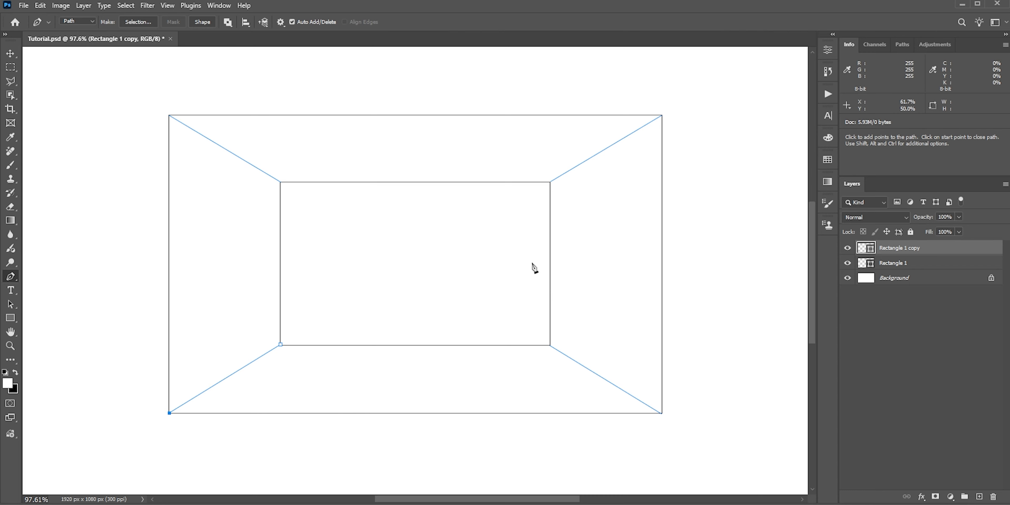
Step: Save the corner lines as Path 1 and delete the Background layer
key(v)
scroll(532, 255, down, 3)
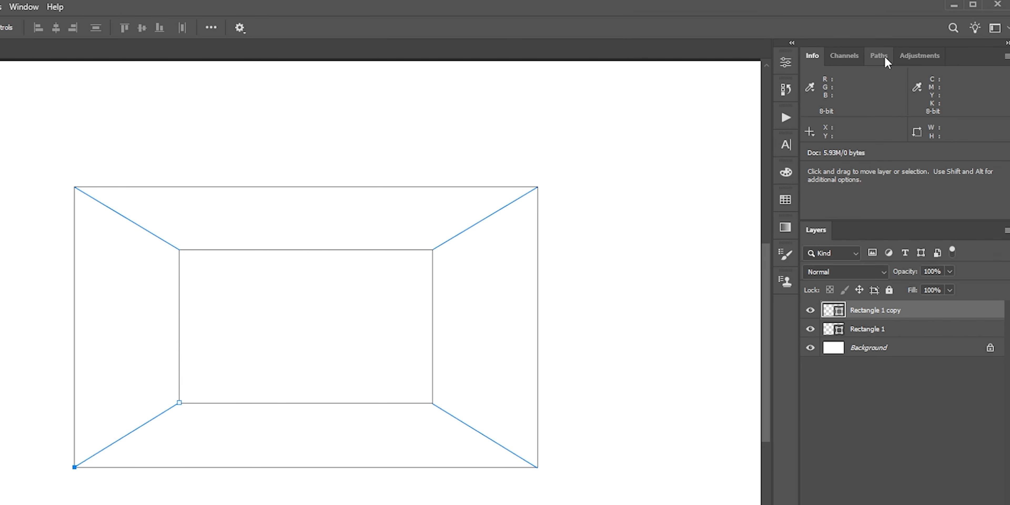
click(880, 57)
drag(913, 277, 993, 496)
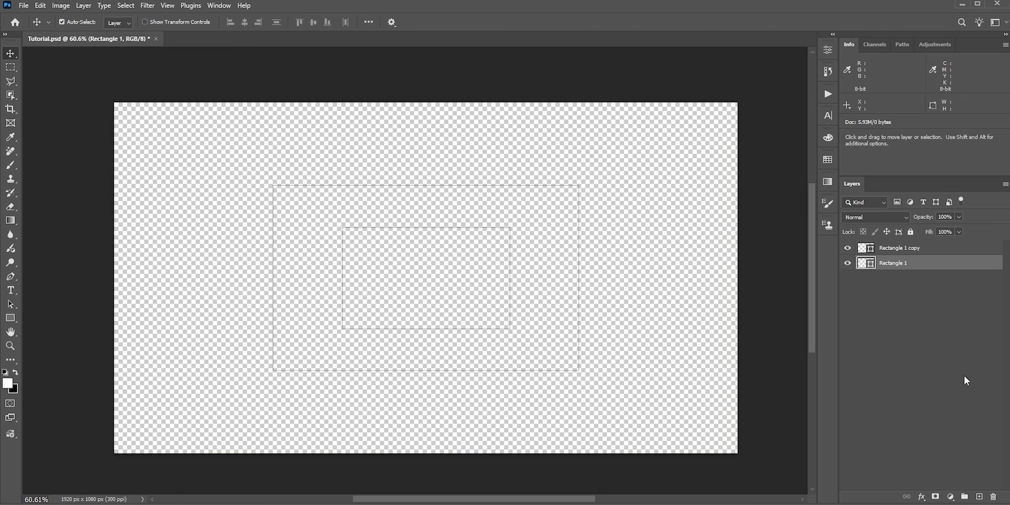
Step: Add a dark blue Solid Color fill layer covering the whole canvas
click(951, 495)
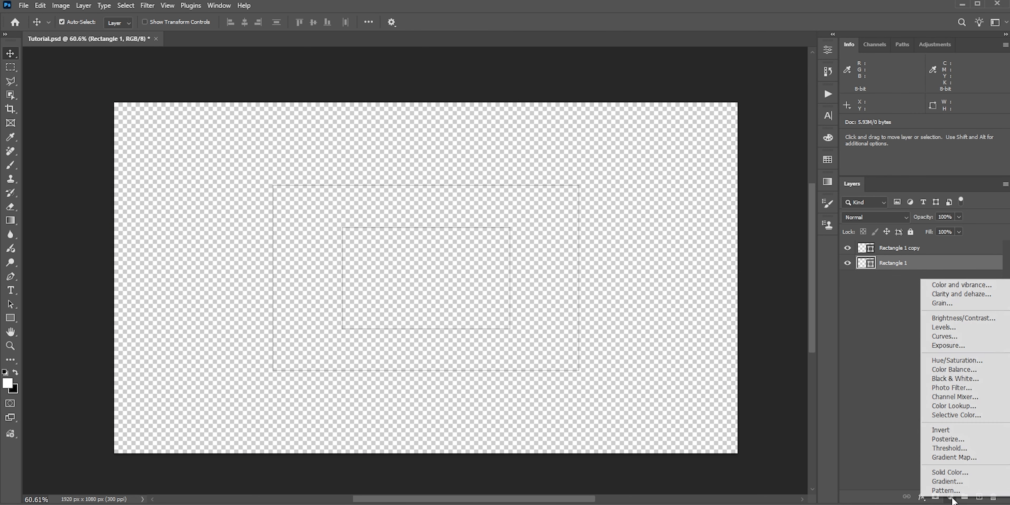
click(950, 473)
mouse_move(787, 286)
mouse_down()
mouse_move(799, 326)
mouse_move(774, 289)
mouse_up()
click(841, 317)
click(808, 325)
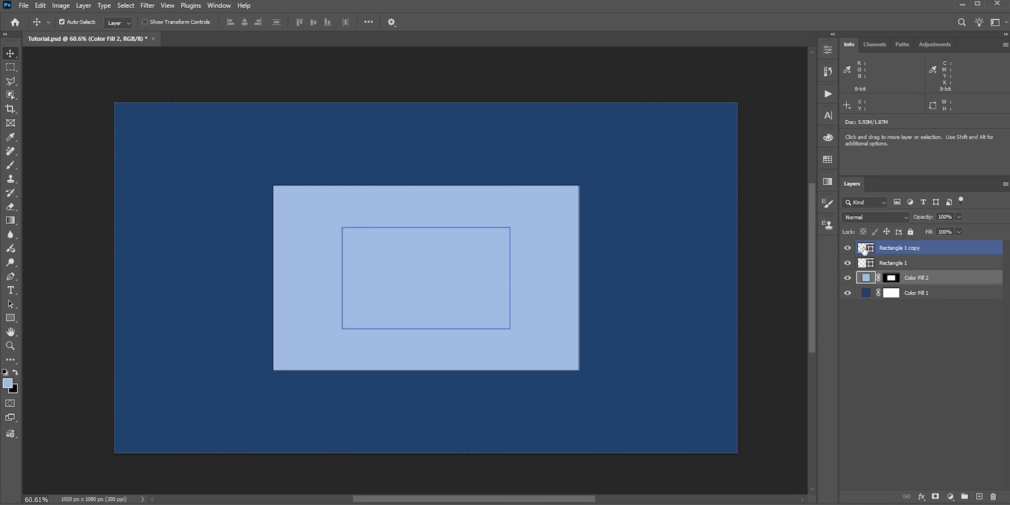
Step: Load the inner rectangle as a selection and fill it with a Solid Color layer in #89a7cf
click(815, 250)
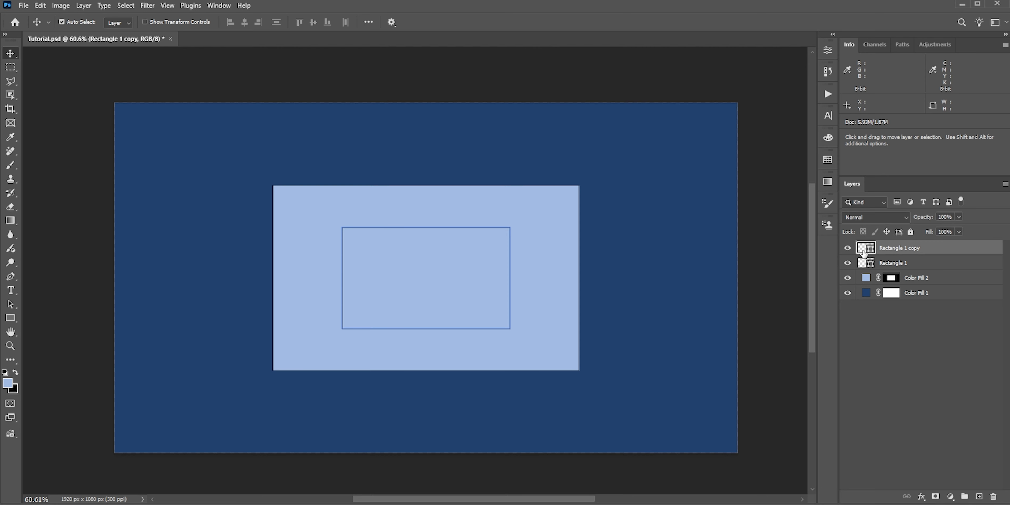
ctrl+click(863, 252)
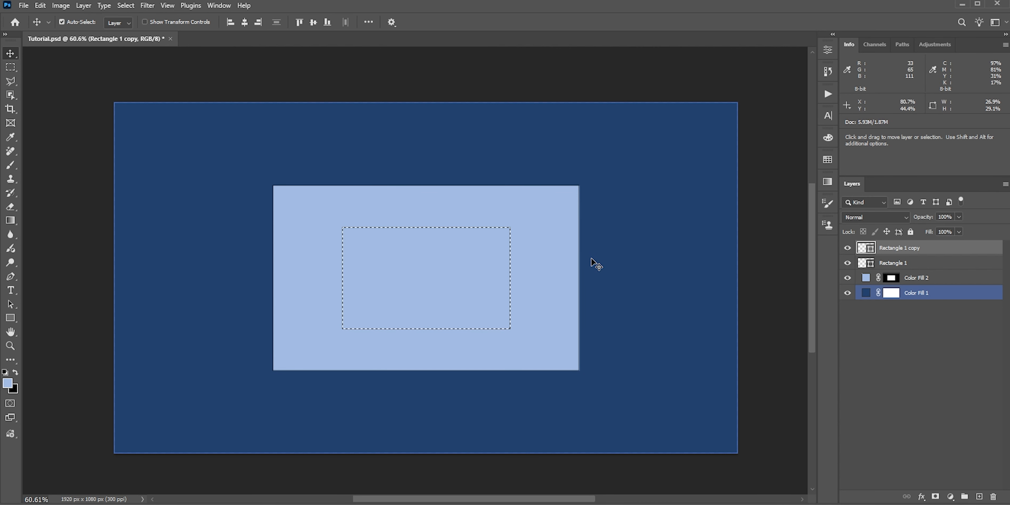
click(950, 496)
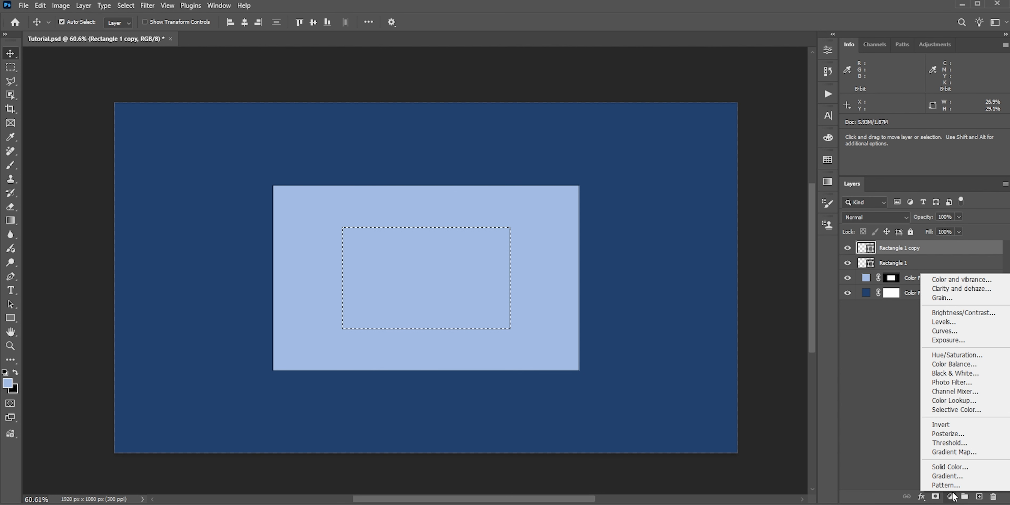
click(949, 466)
click(739, 288)
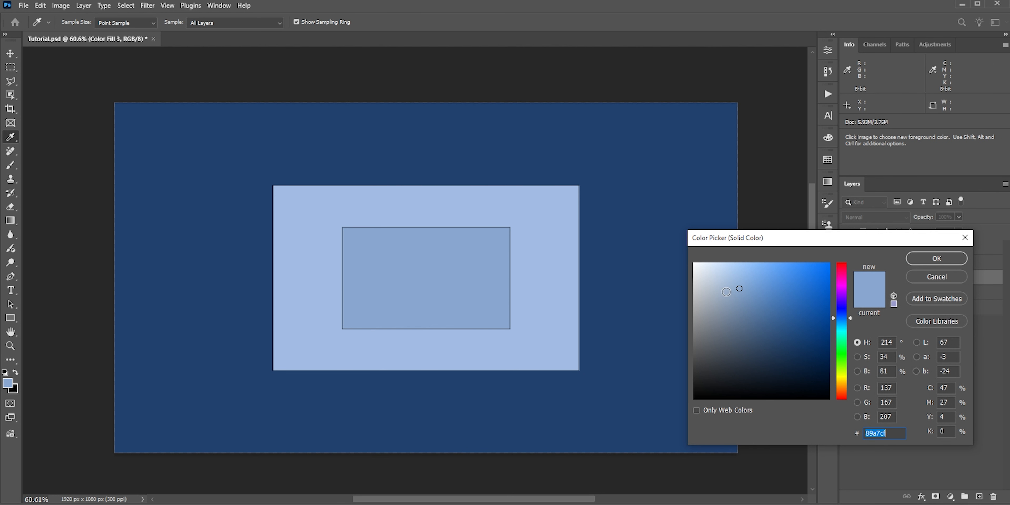
click(957, 260)
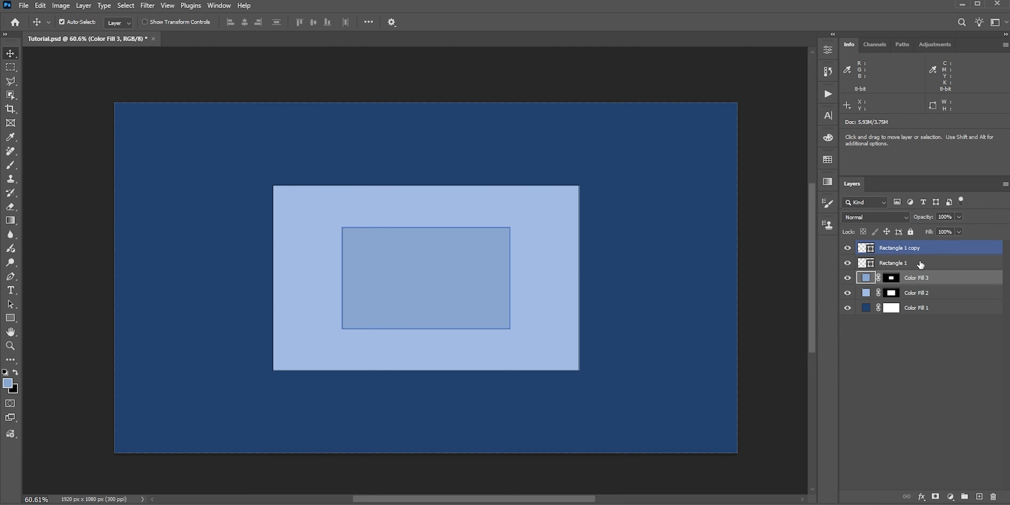
Step: Hide both rectangle outline layers and show the saved Path 1 on the canvas
click(862, 265)
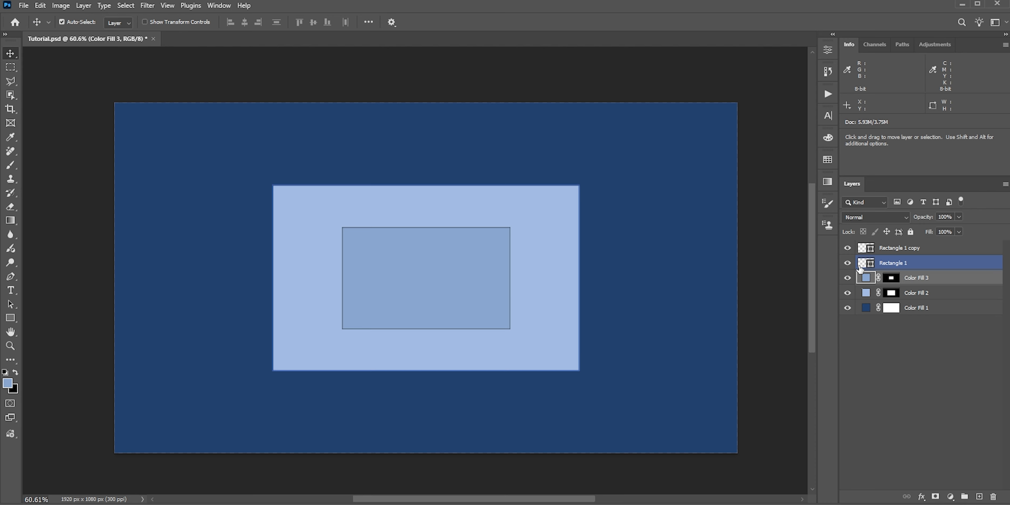
drag(847, 249, 847, 264)
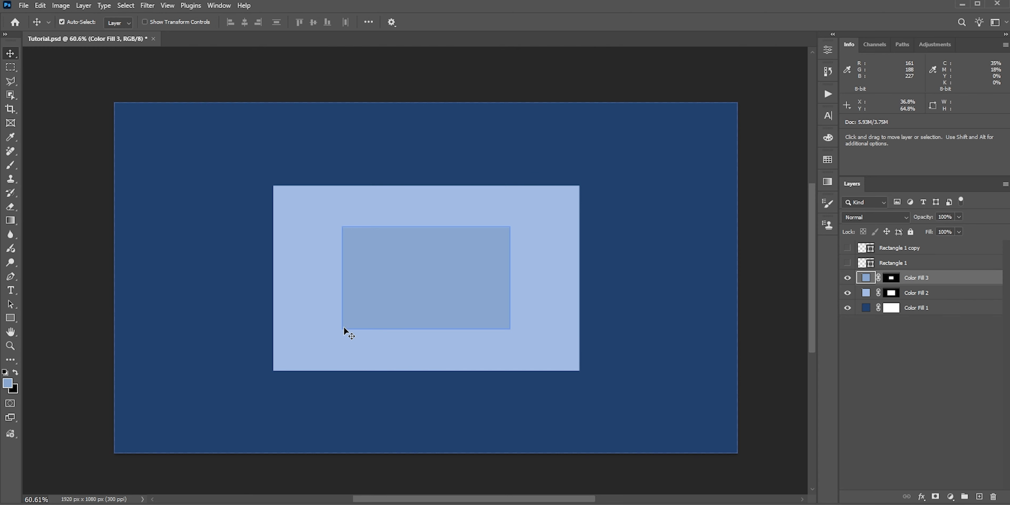
click(905, 45)
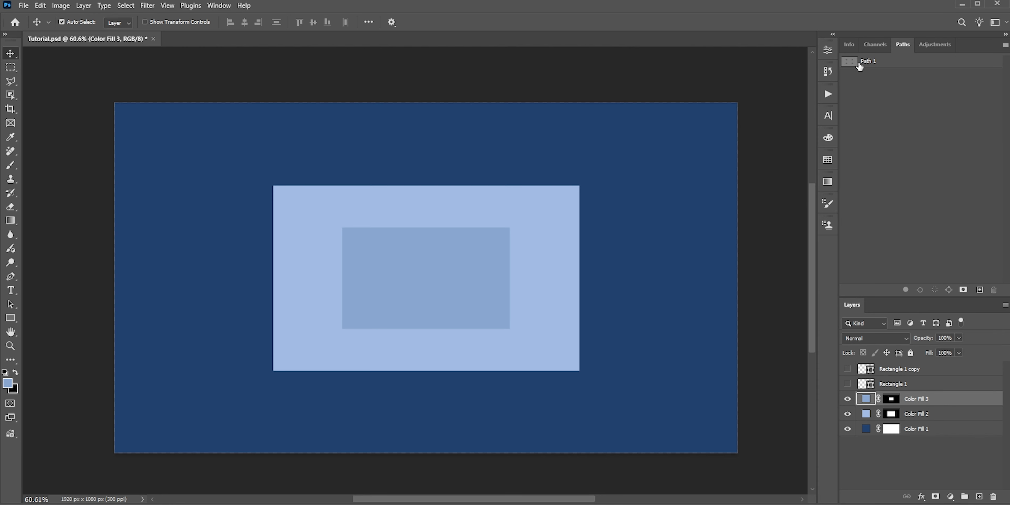
click(851, 65)
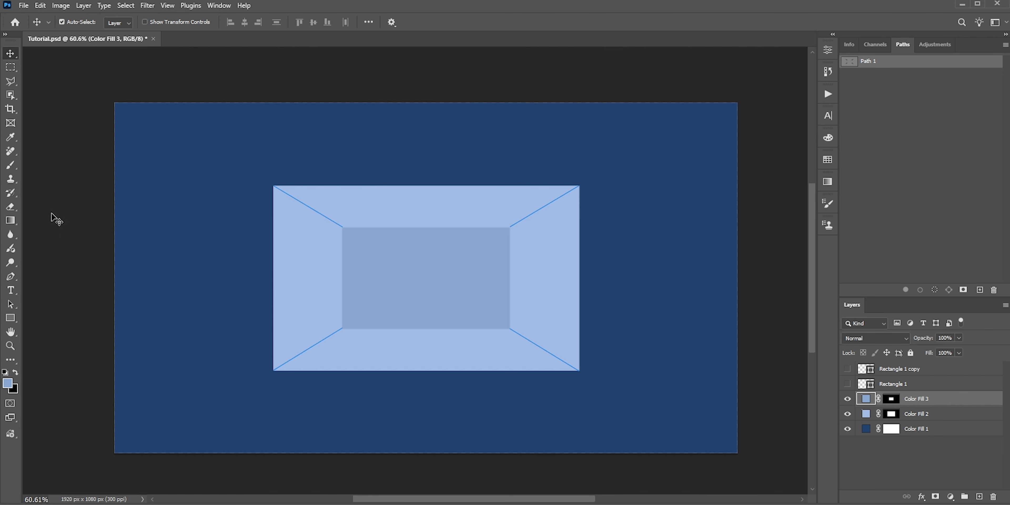
Step: Add an empty layer above the colour fills and set up a small soft Brush with 100% flow in a darker blue
click(10, 165)
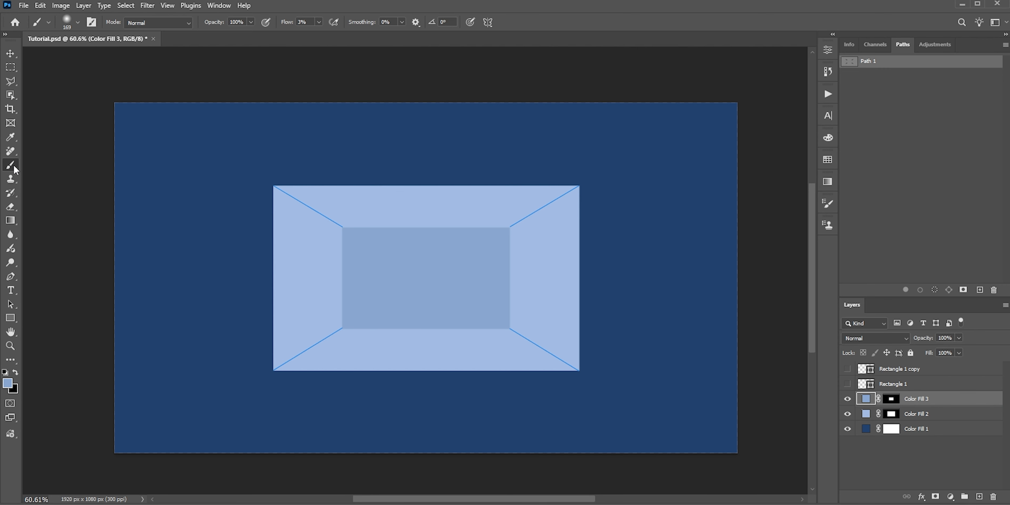
click(979, 496)
scroll(279, 253, up, 8)
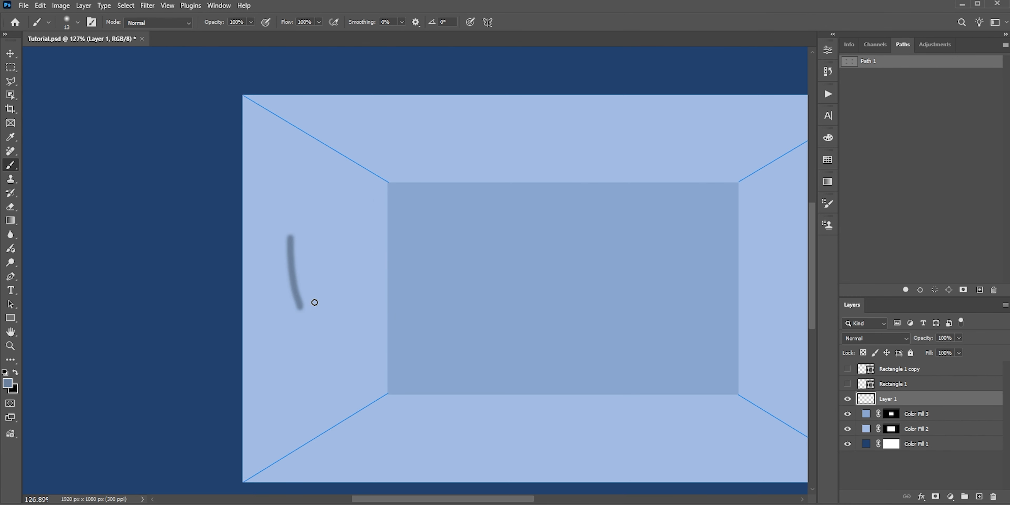
drag(313, 276, 311, 225)
key(ctrl+z)
key(ctrl+z)
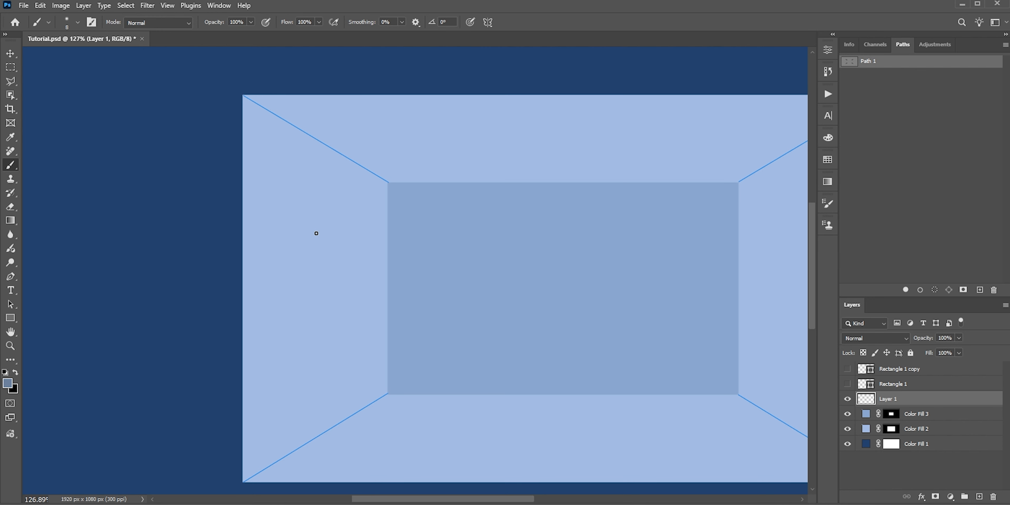
Step: Stroke Path 1 on the new layer with the Brush, Simulate Pressure turned off, and deselect the path
scroll(299, 230, down, 2)
drag(480, 309, 424, 311)
click(11, 277)
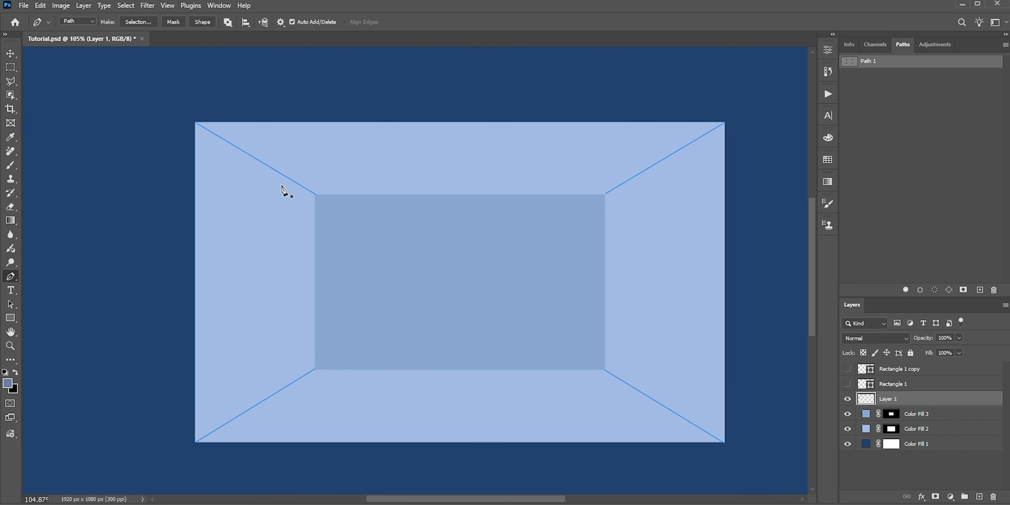
right_click(281, 176)
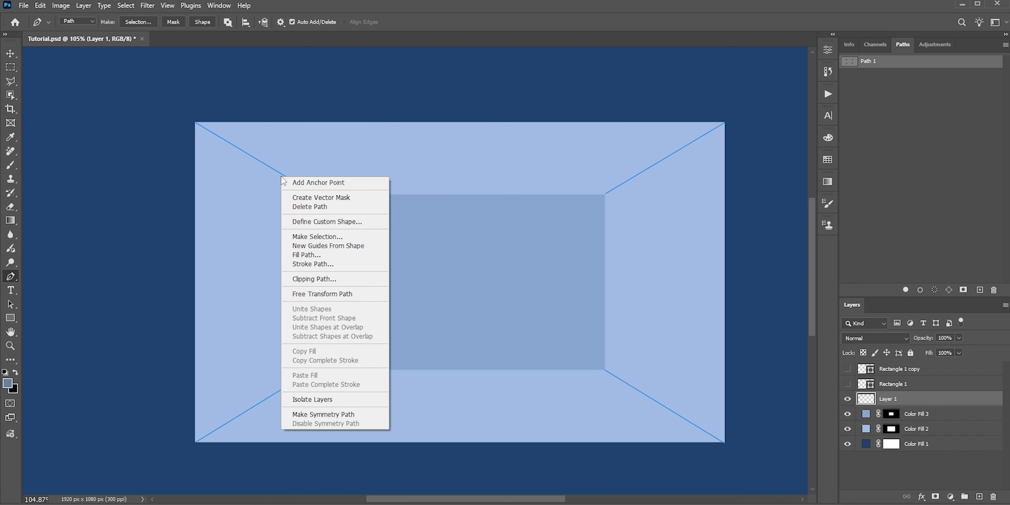
click(325, 264)
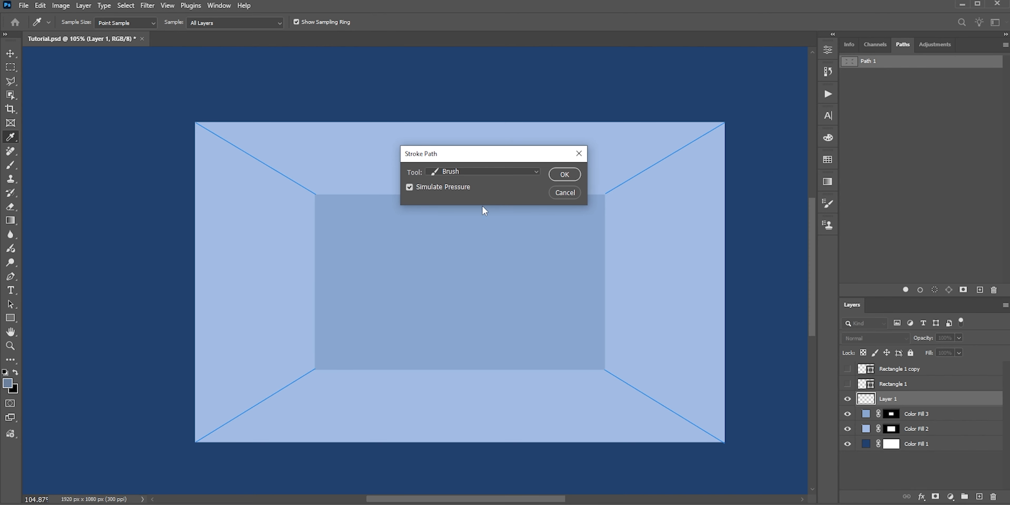
click(409, 187)
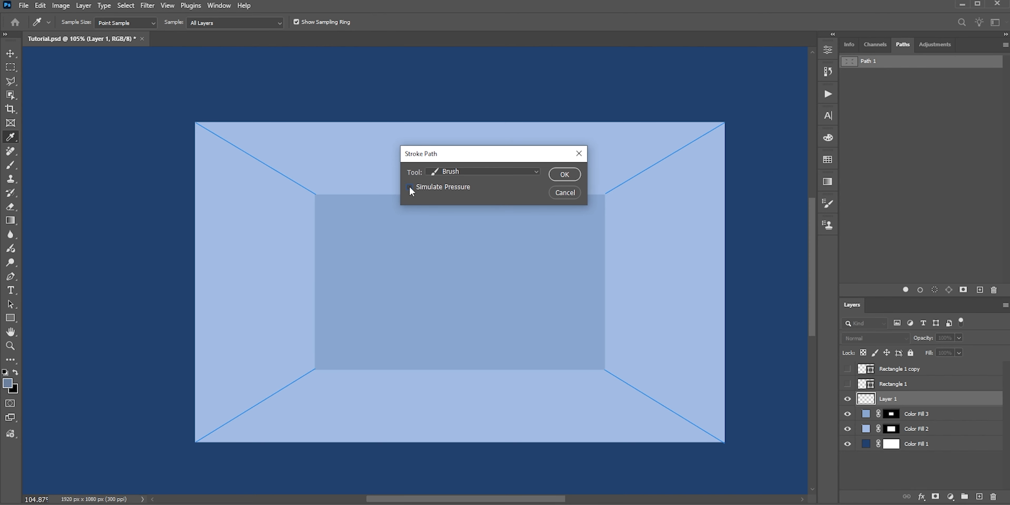
click(564, 175)
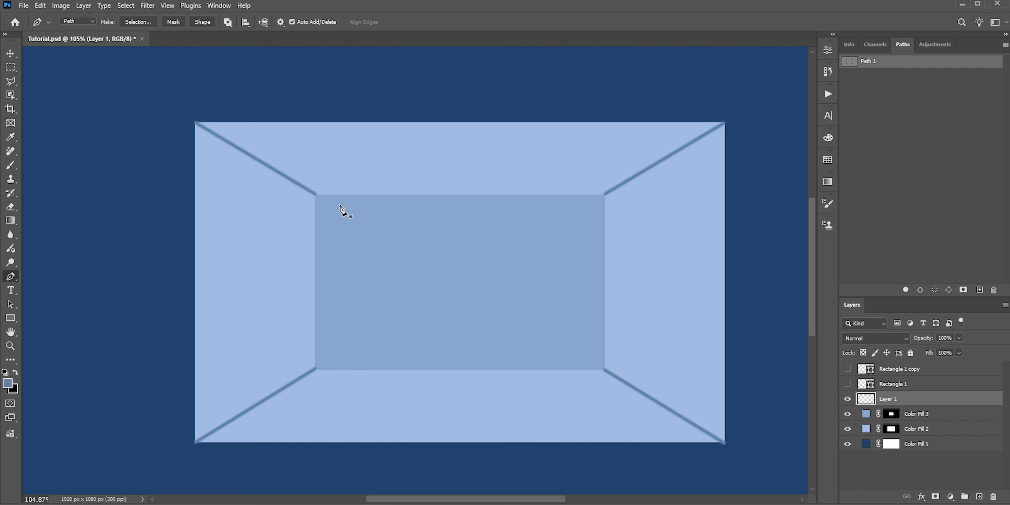
scroll(337, 216, down, 2)
key(Escape)
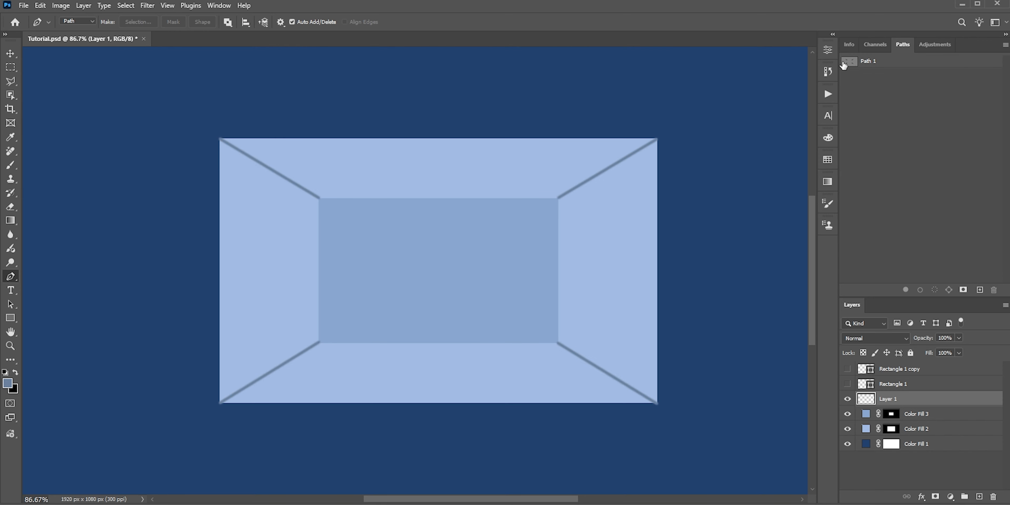
click(850, 46)
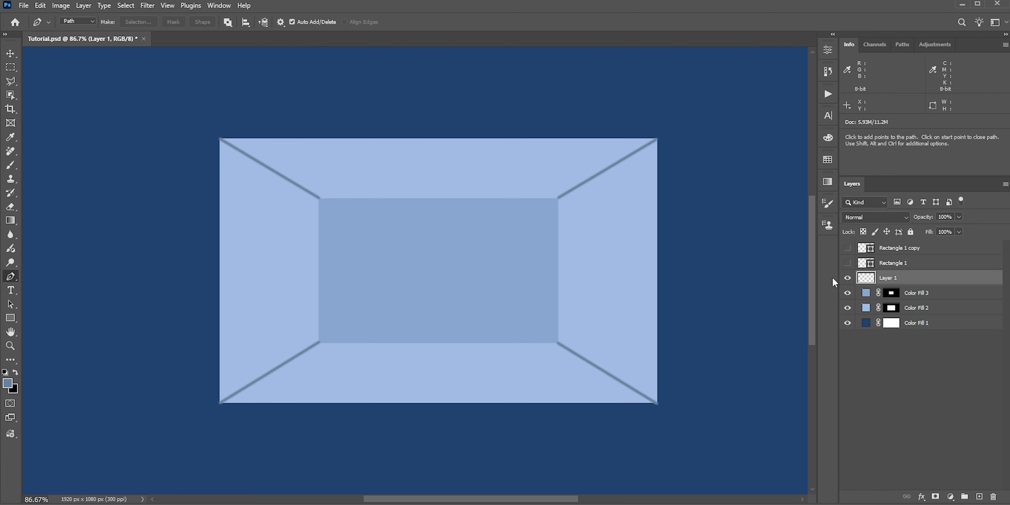
Step: Convert the corner-line layer to a smart object and soften it with a 4.5-pixel Gaussian Blur and 29% opacity
right_click(919, 279)
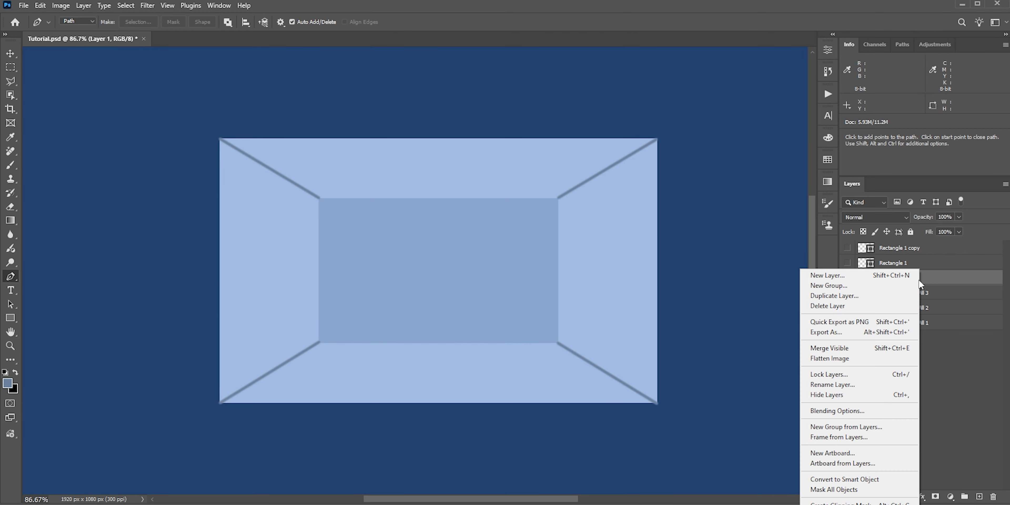
click(857, 479)
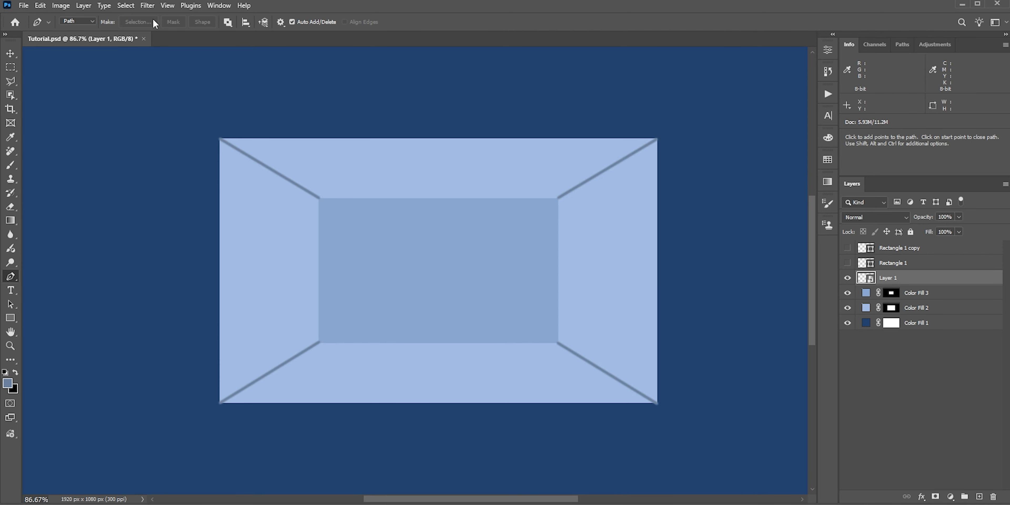
click(147, 5)
mouse_move(175, 154)
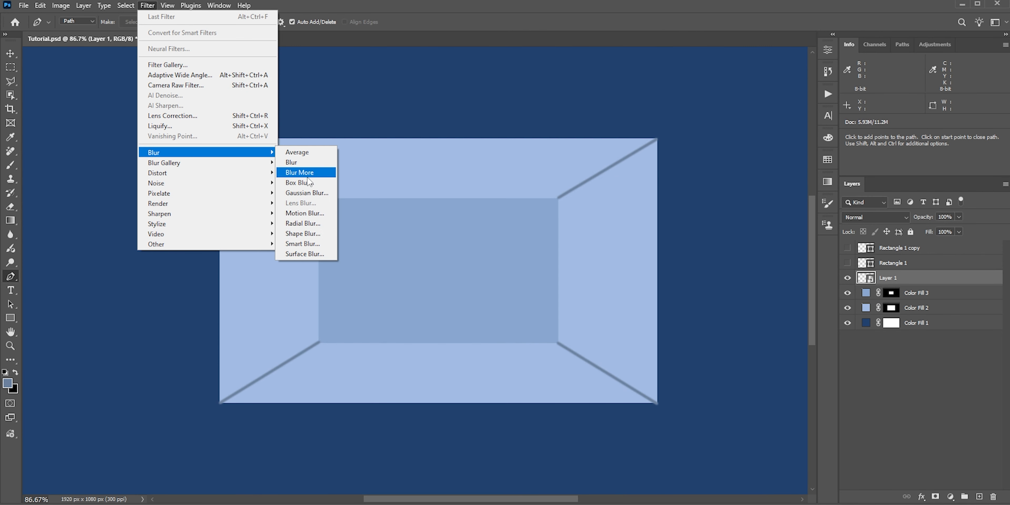
click(307, 192)
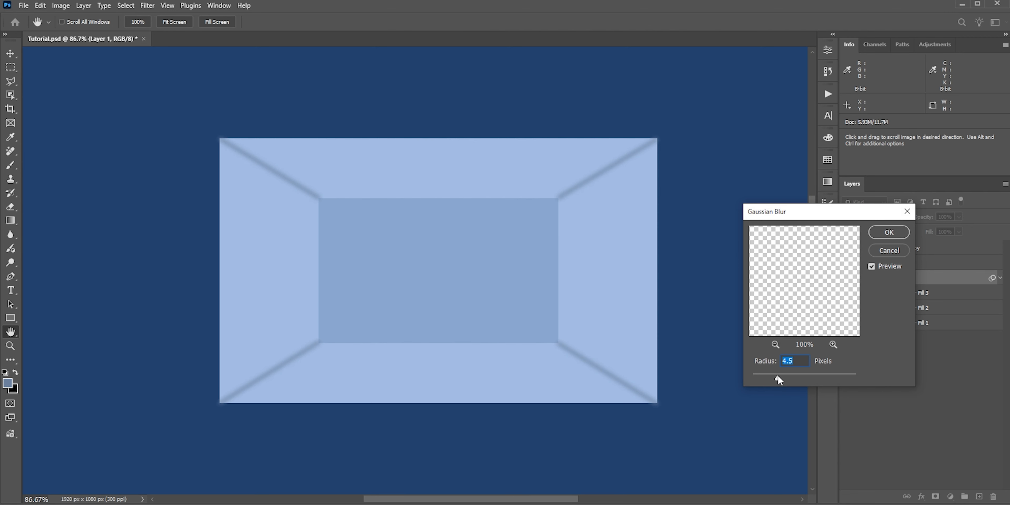
click(888, 232)
key(p)
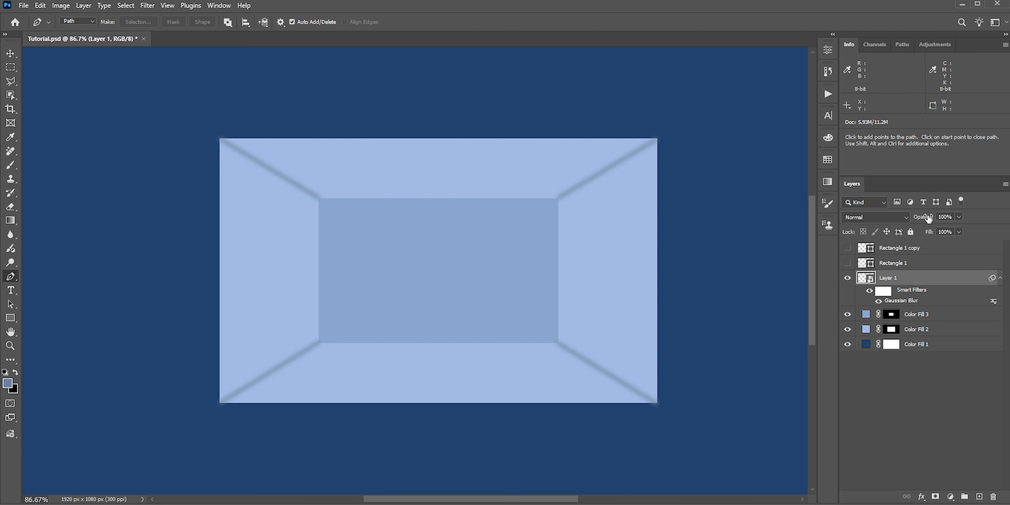
drag(923, 216, 889, 223)
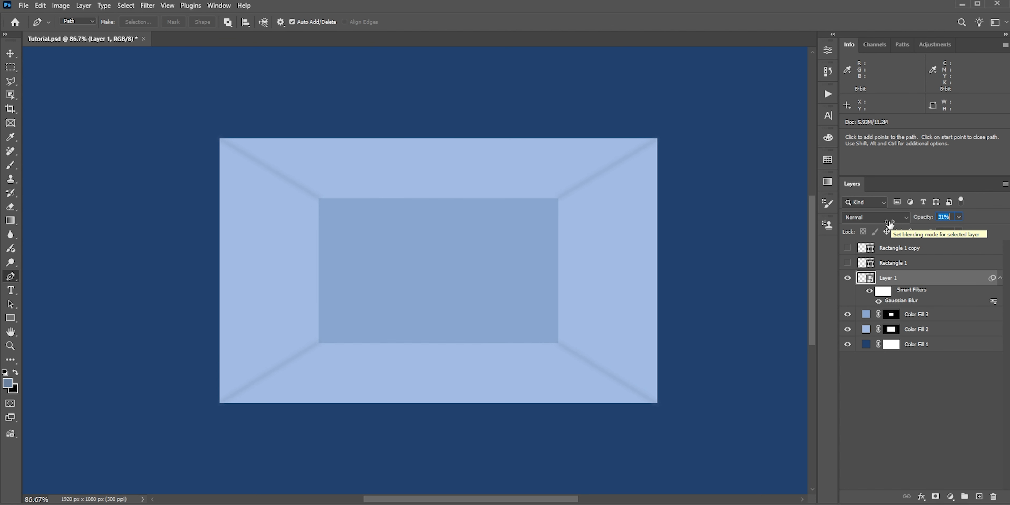
Step: Feather the layer mask of Color Fill 2 by 3 px
scroll(613, 287, up, 6)
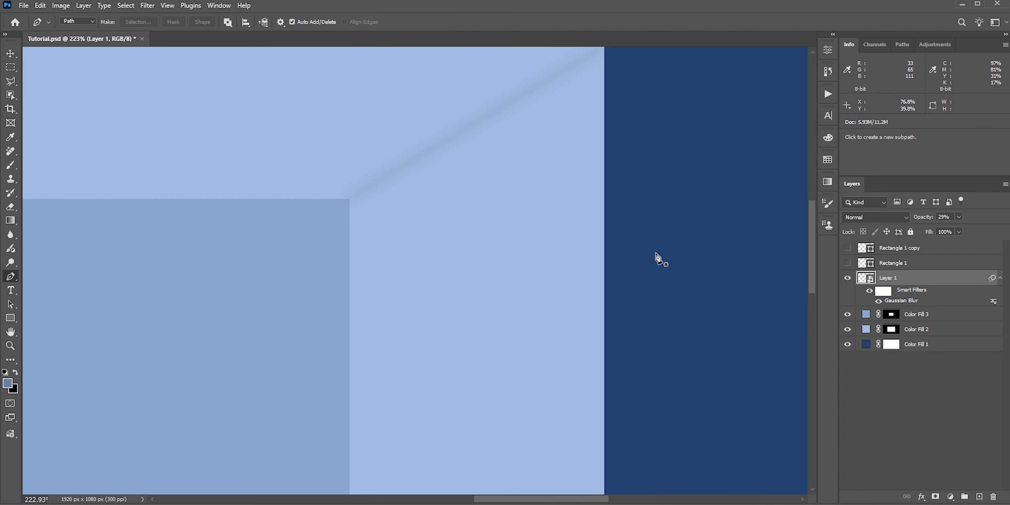
key(v)
click(327, 265)
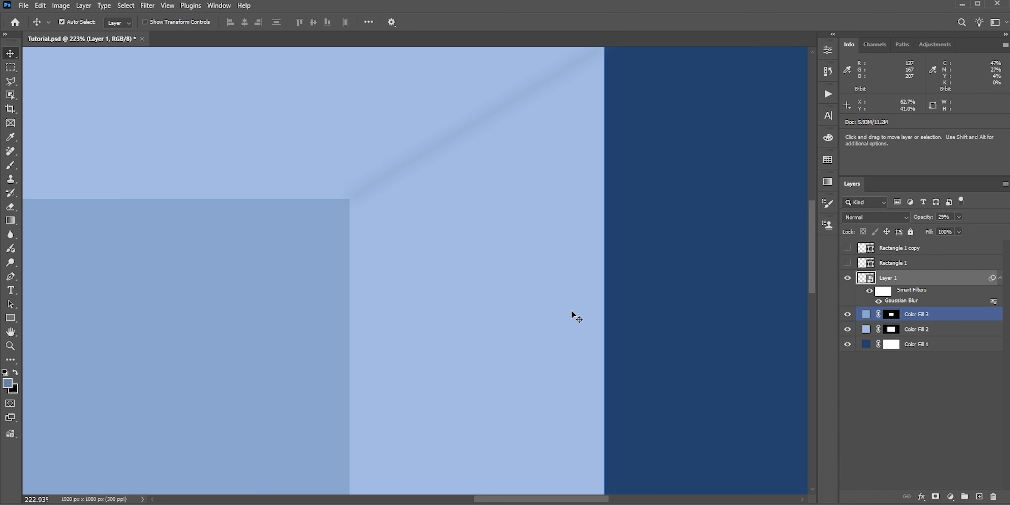
click(891, 343)
click(891, 328)
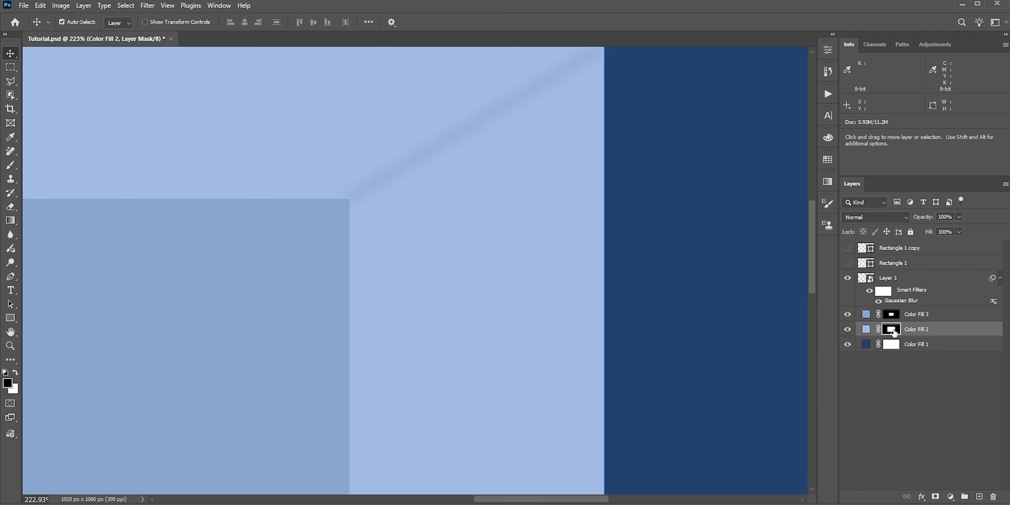
click(827, 51)
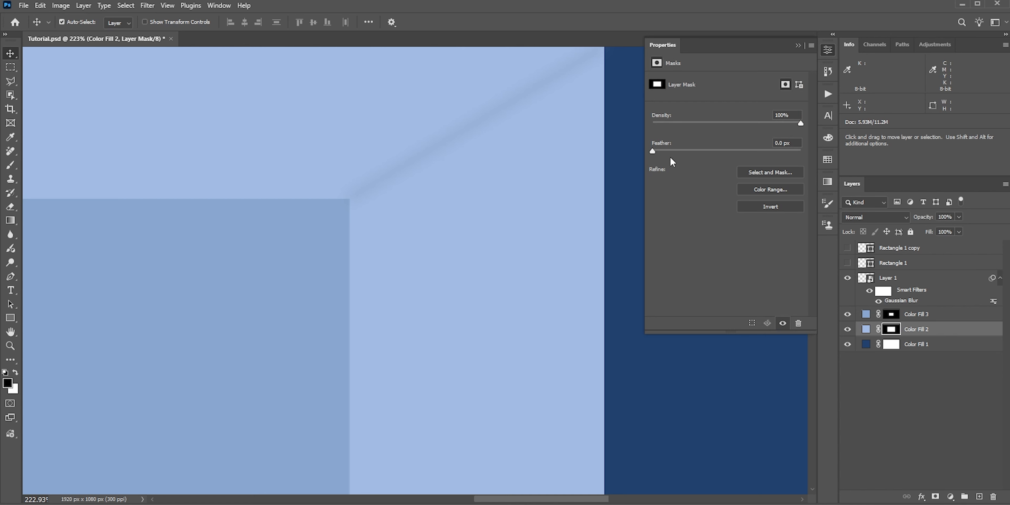
drag(652, 151, 657, 151)
click(782, 143)
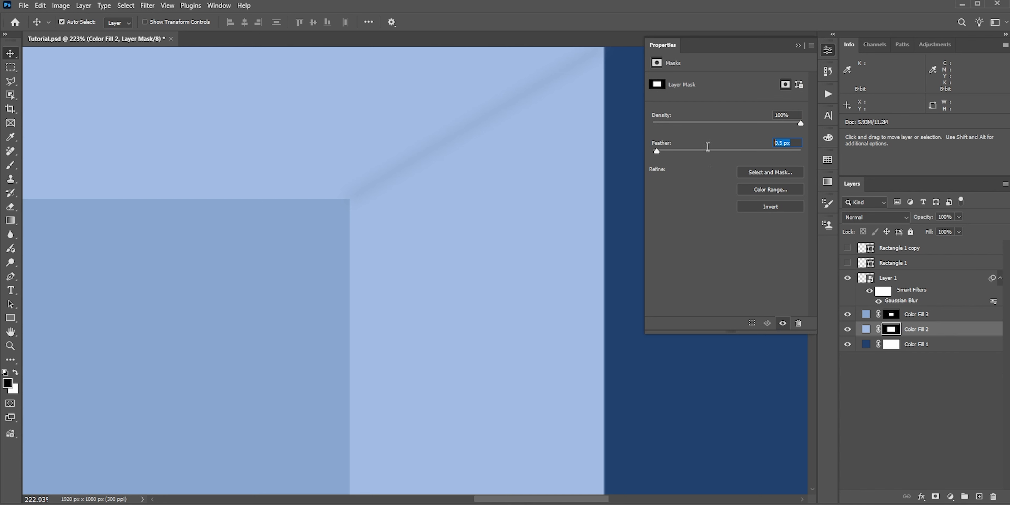
text(3.)
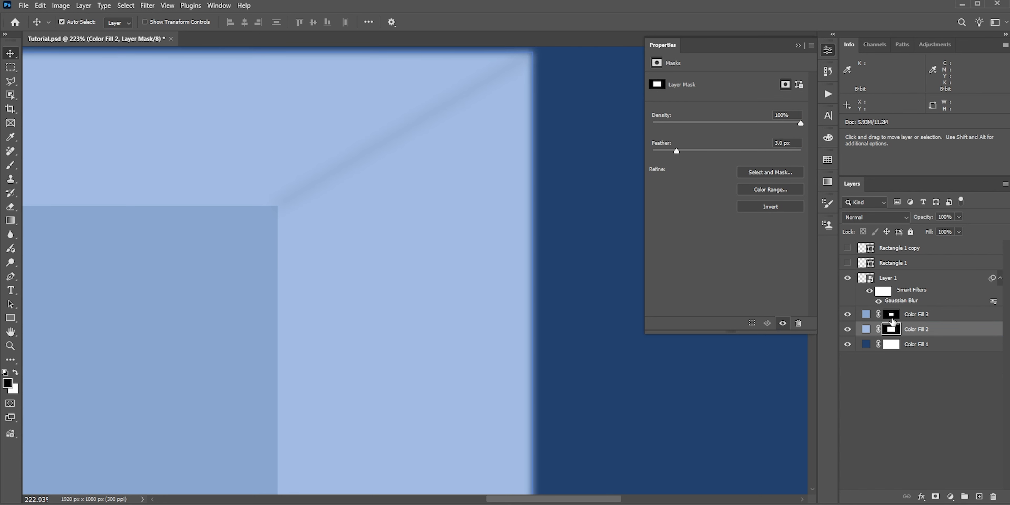
Step: Feather the layer mask of Color Fill 3 by 3 px and close the mask properties
click(891, 315)
key(space)
drag(341, 257, 364, 239)
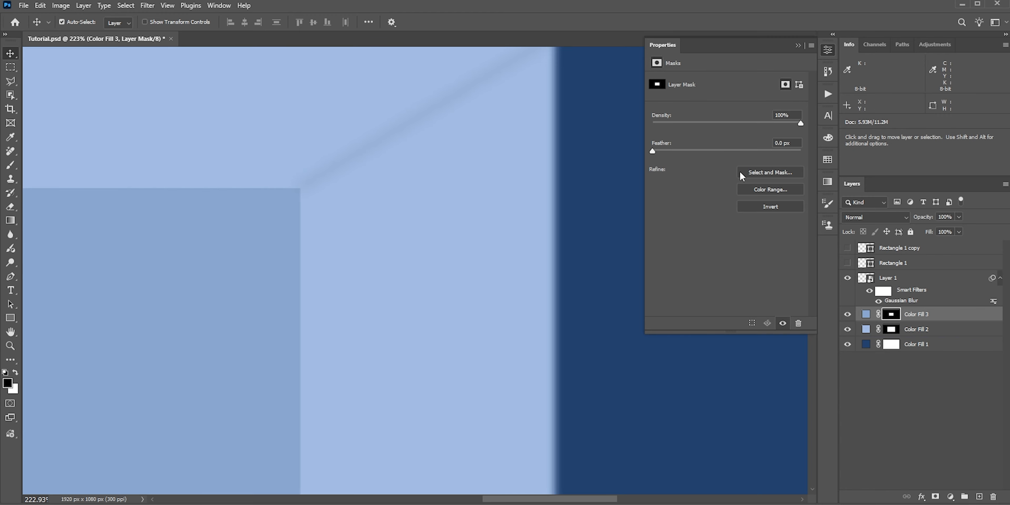
text(3)
key(Return)
scroll(517, 252, down, 5)
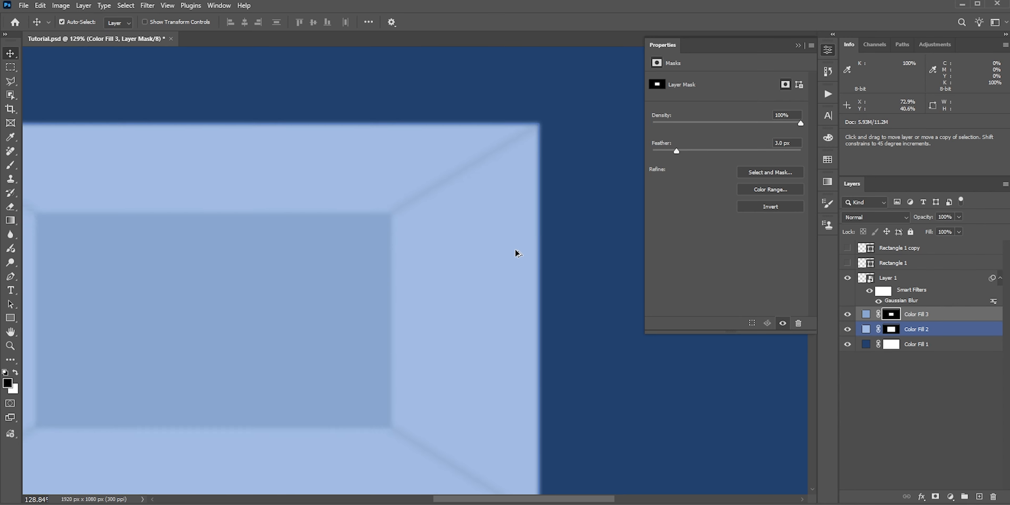
key(space)
drag(472, 306, 503, 324)
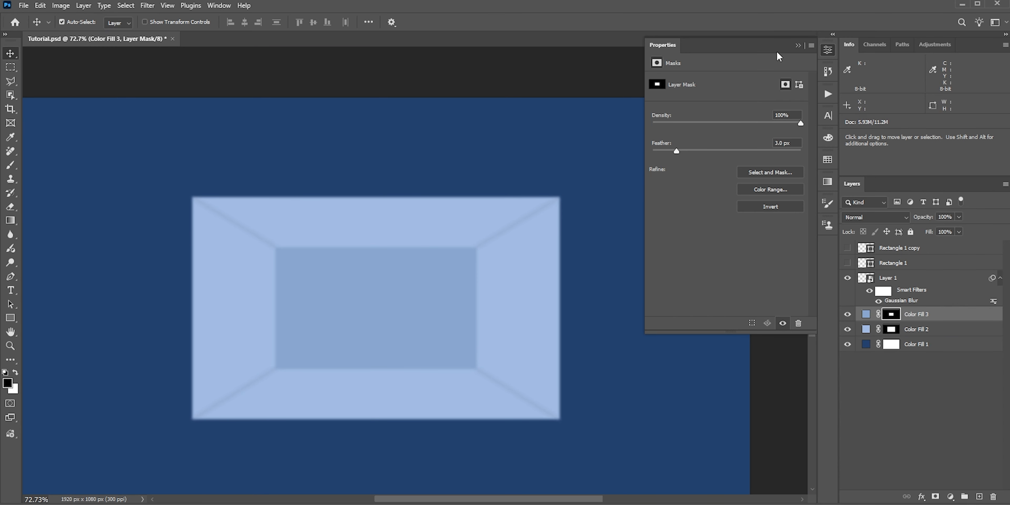
click(797, 46)
Step: Add an empty layer above the corner lines and set up a large soft Brush with 3% flow in #14325e
key(space)
drag(581, 316, 665, 286)
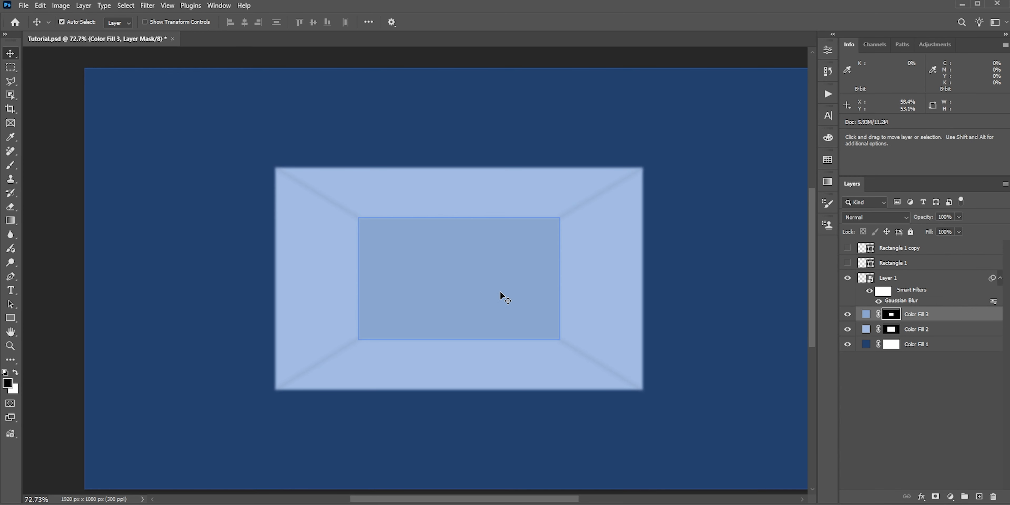
scroll(488, 297, down, 2)
scroll(488, 297, up, 1)
key(space)
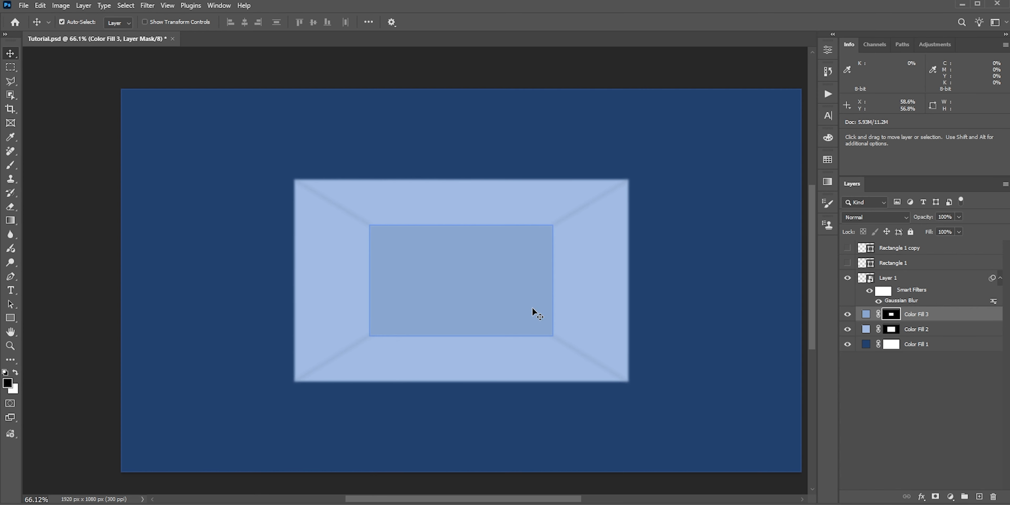
drag(577, 318, 554, 311)
click(978, 496)
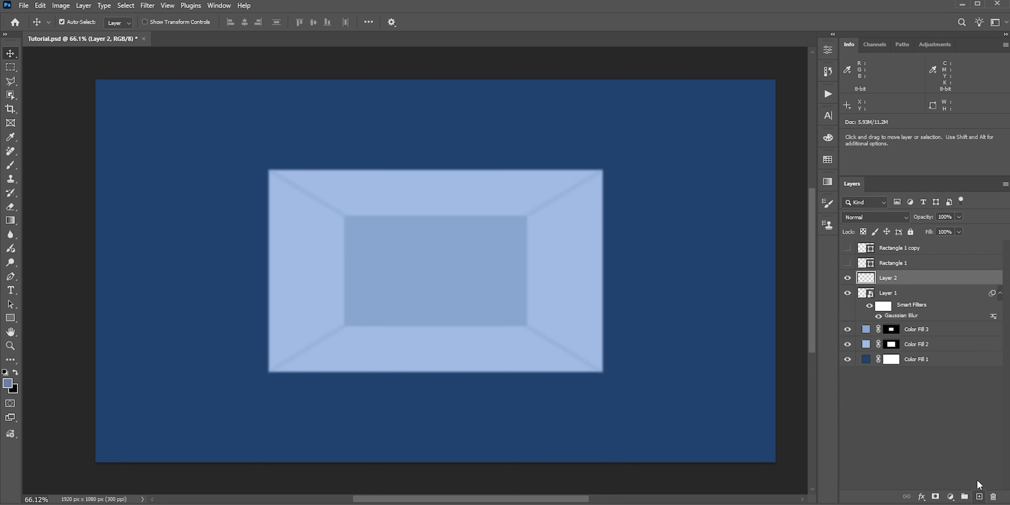
key(b)
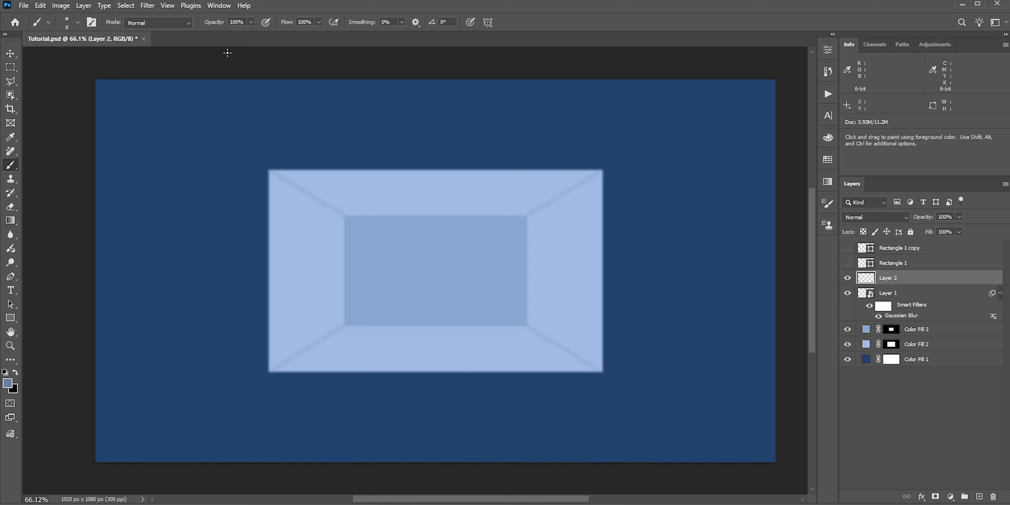
click(313, 19)
text(3)
alt+click(245, 143)
click(7, 383)
click(802, 348)
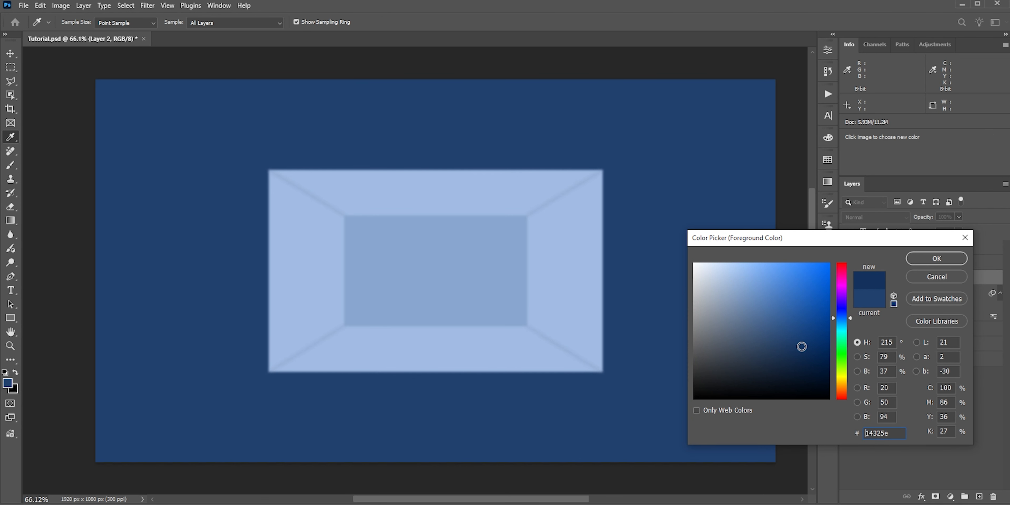
click(923, 263)
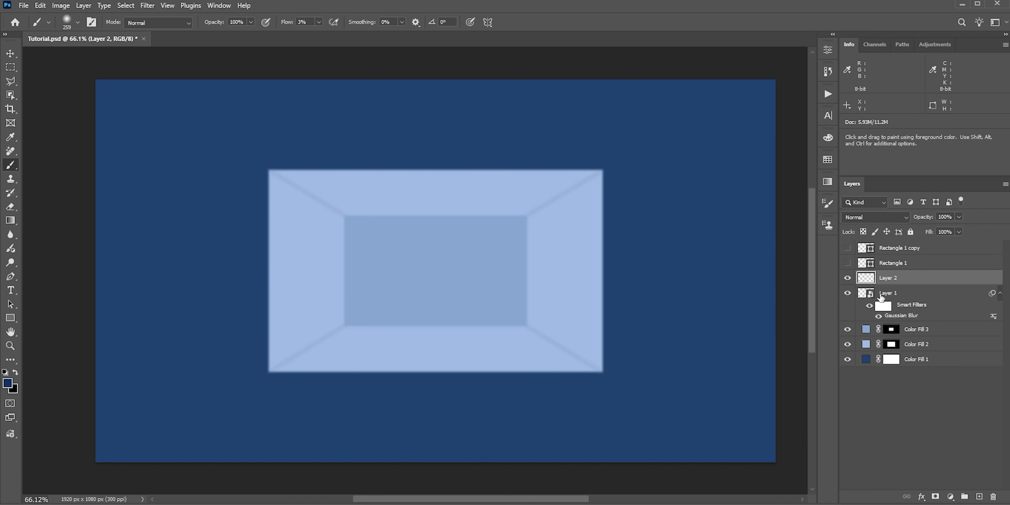
Step: Load Rectangle 1 as a selection, brush soft dark shading along the room's four outer edges, and deselect
ctrl+click(865, 263)
mouse_move(298, 235)
mouse_down()
mouse_move(256, 336)
mouse_move(274, 255)
mouse_move(259, 207)
mouse_move(259, 319)
mouse_move(261, 224)
mouse_move(316, 157)
mouse_move(465, 164)
mouse_move(625, 228)
mouse_move(622, 338)
mouse_move(616, 216)
mouse_move(526, 400)
mouse_move(365, 372)
mouse_up()
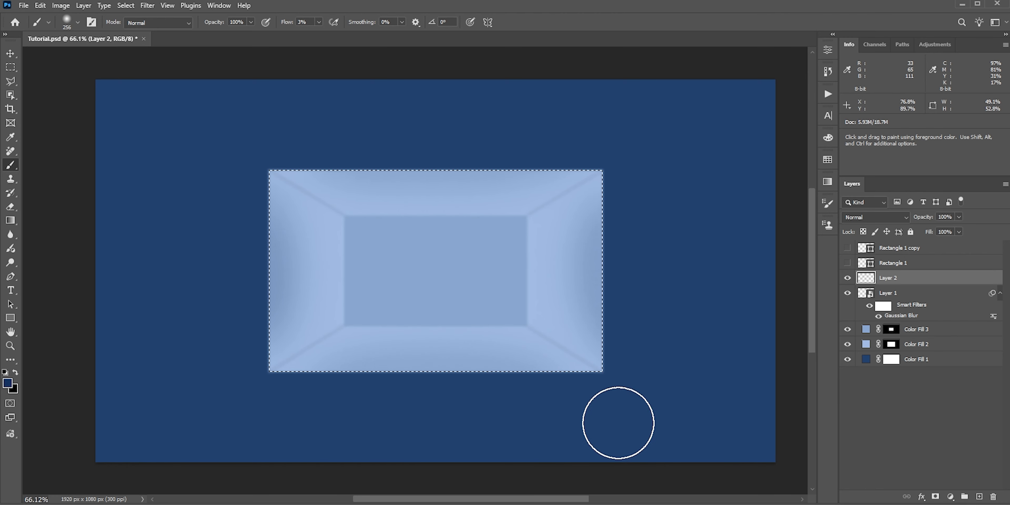
key(ctrl+d)
Step: Add another empty layer and brush soft #ffffff highlights onto the side walls, ceiling and floor around the back wall
click(978, 497)
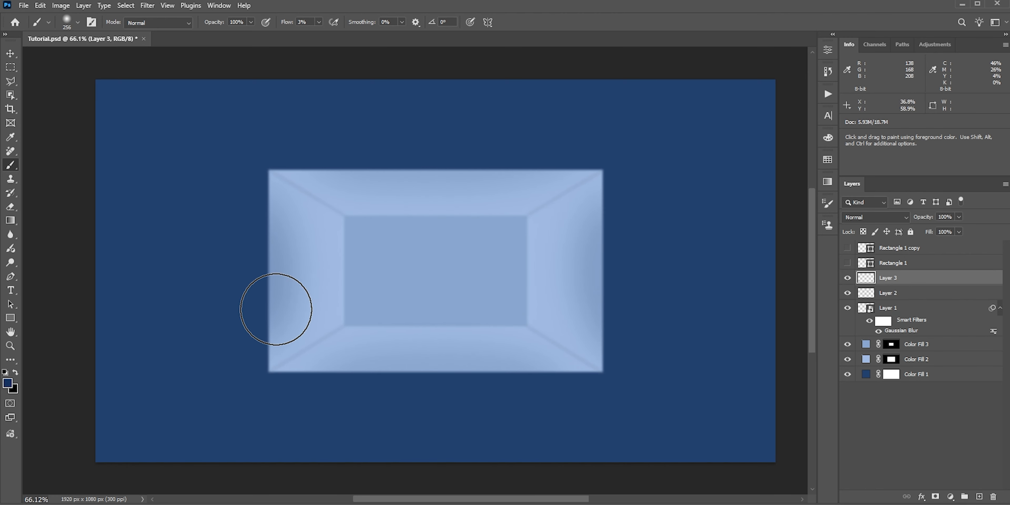
click(7, 384)
text(ffffff)
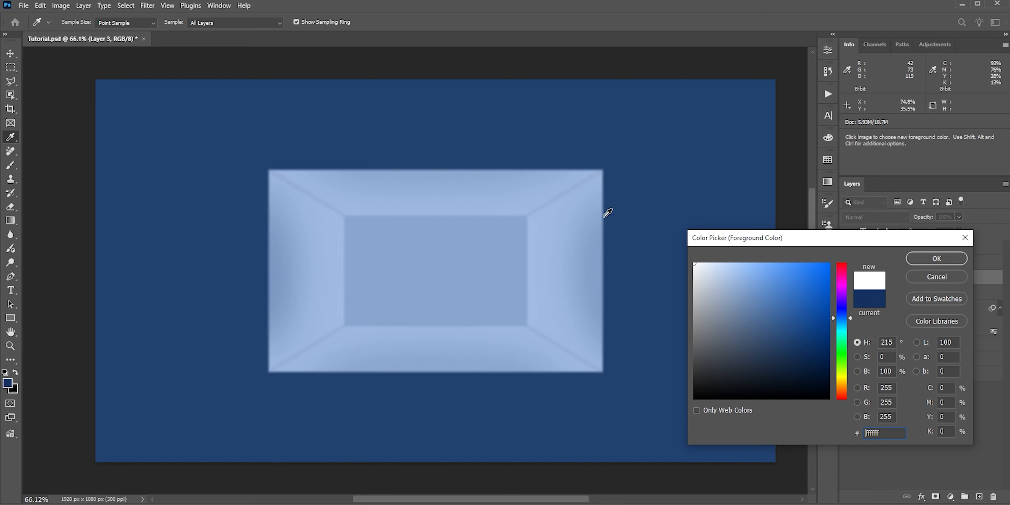
click(920, 262)
drag(314, 228, 316, 280)
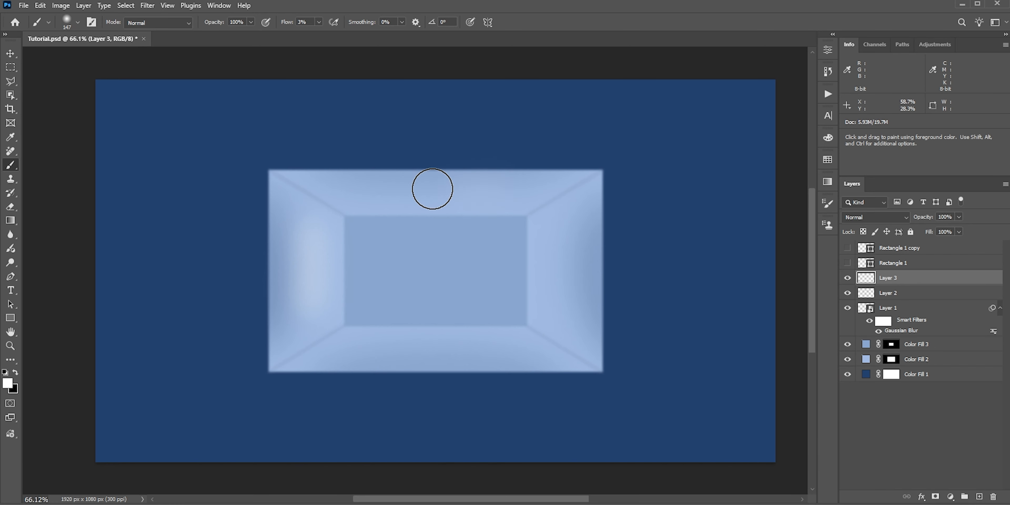
drag(433, 189, 491, 197)
drag(479, 361, 472, 361)
drag(504, 347, 394, 347)
drag(551, 247, 555, 307)
Step: Lower the opacity of the dark shading layer, Layer 2, to 58%
scroll(527, 311, down, 2)
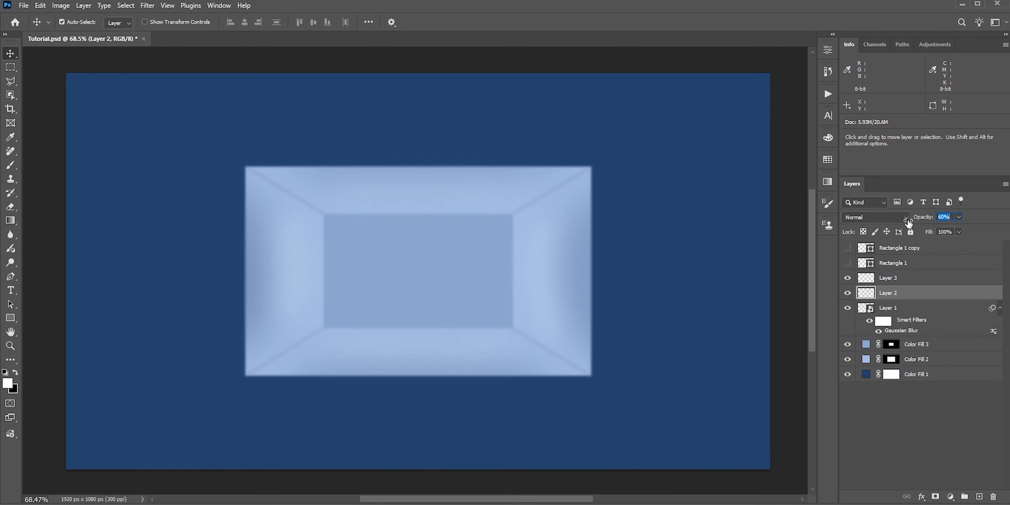
drag(909, 222, 908, 222)
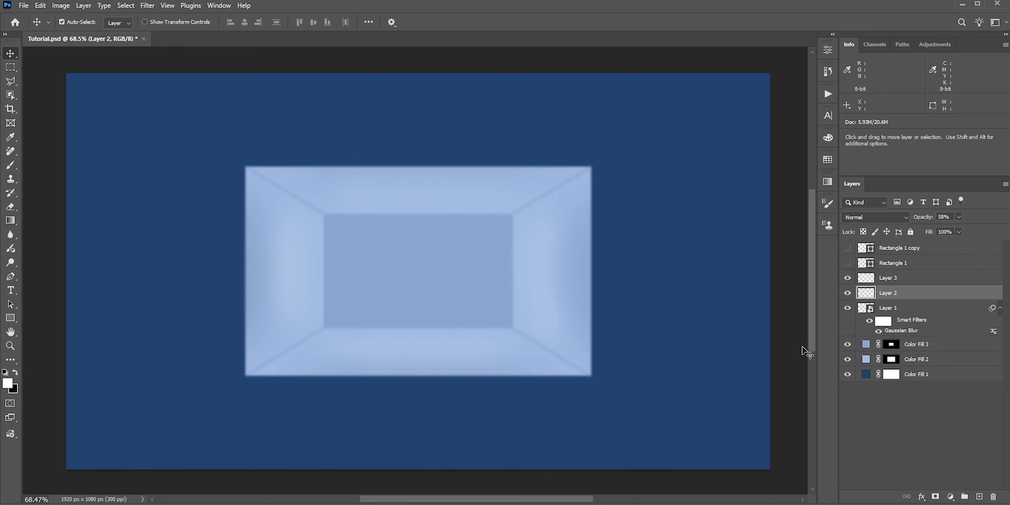
Step: Save a copy of the image to the Desktop as a JPEG named Room
click(23, 6)
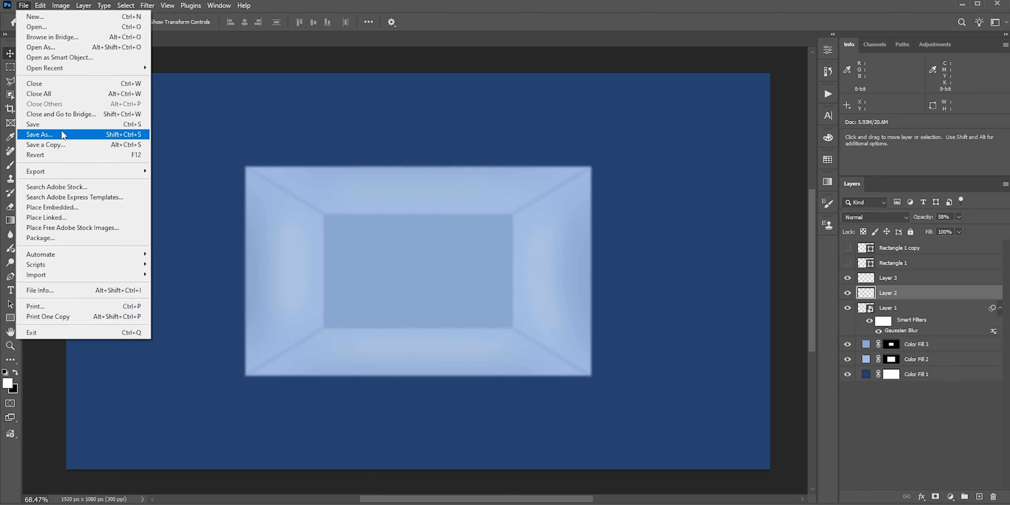
click(50, 146)
click(94, 241)
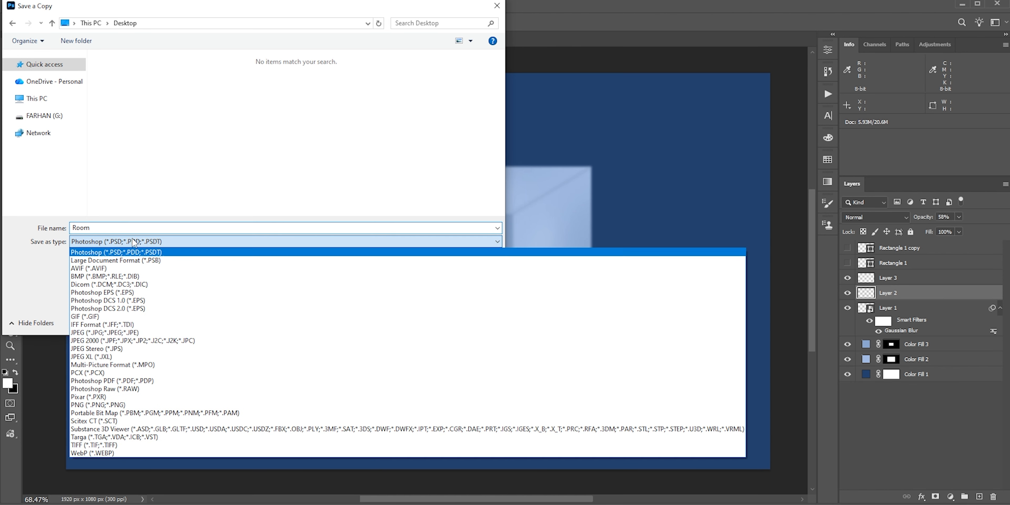
click(104, 332)
click(417, 321)
click(562, 136)
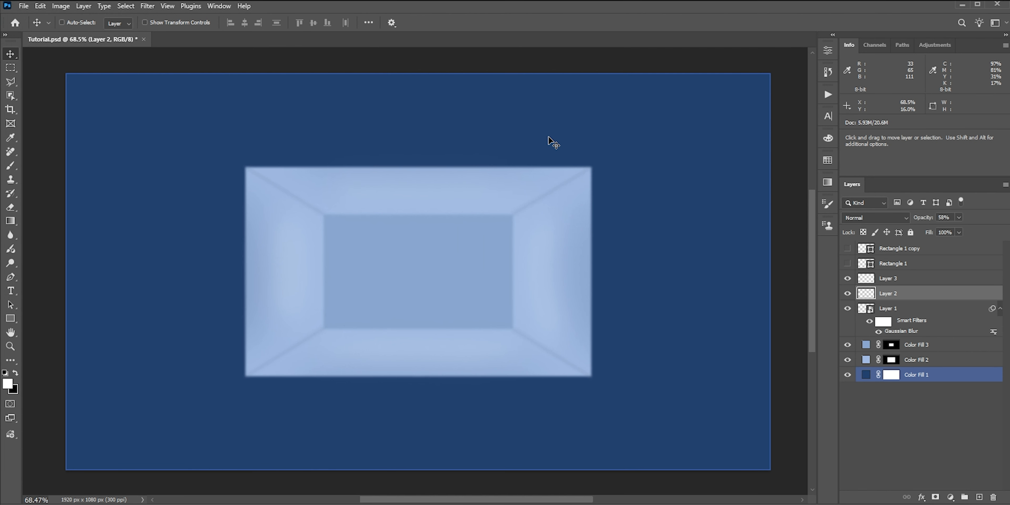